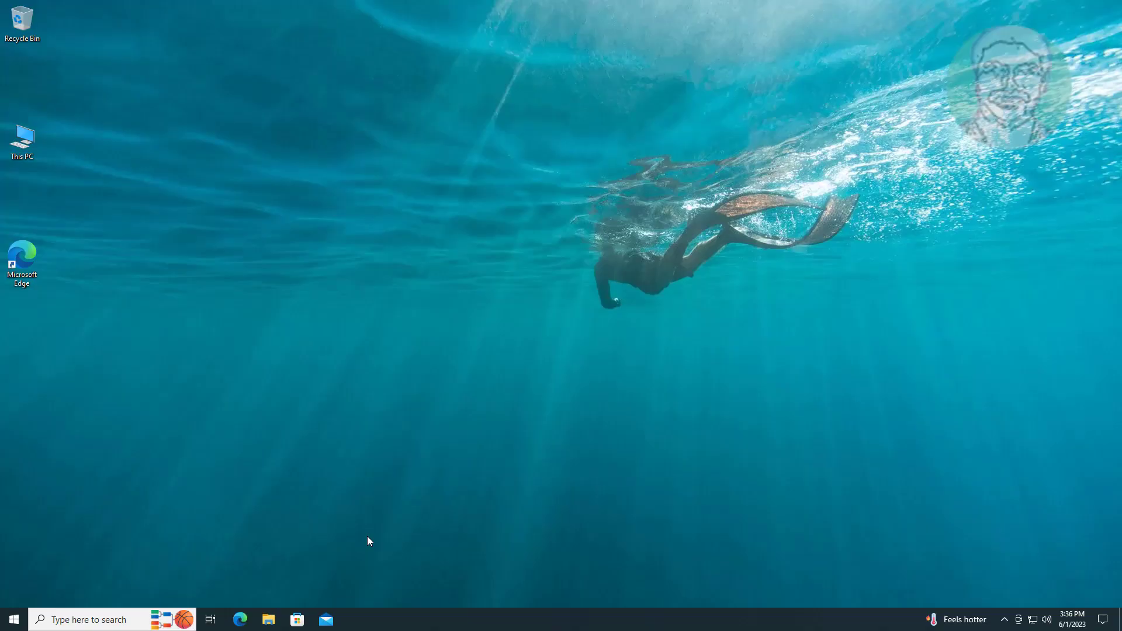
- Launch the Services console as administrator from a 'services' search
click(112, 621)
text(services)
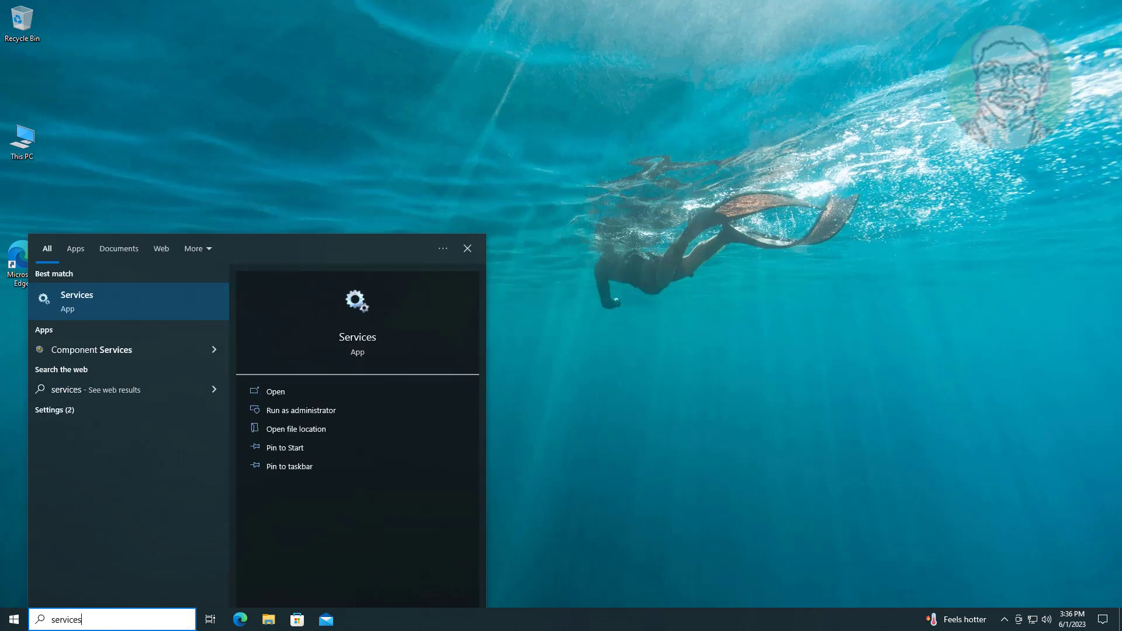
right_click(86, 300)
click(114, 311)
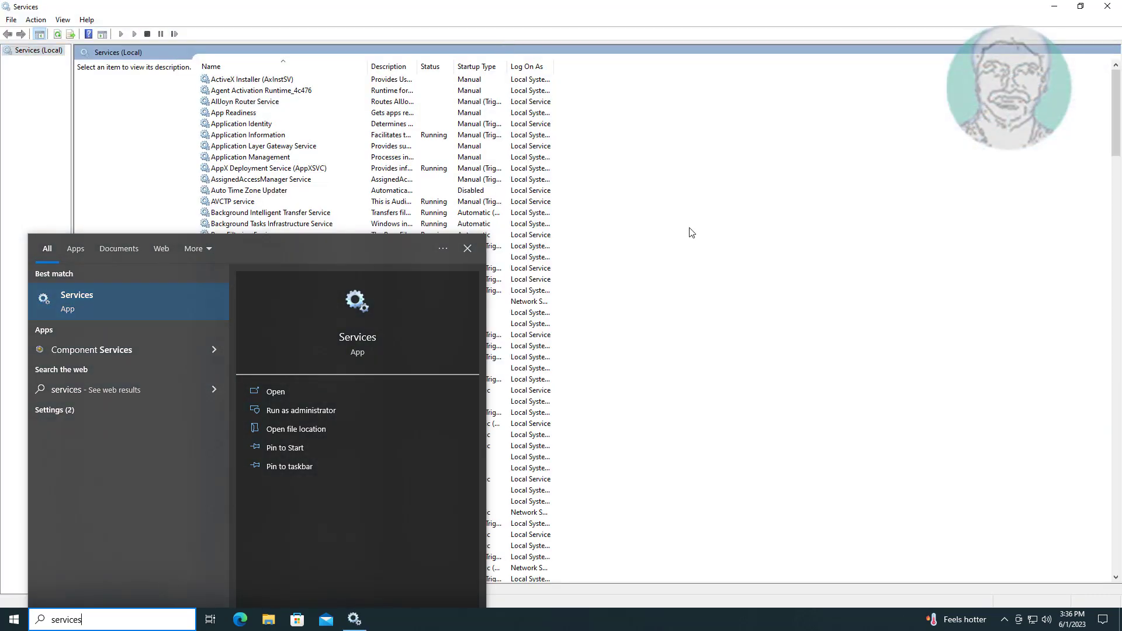
click(691, 233)
- Change Windows Mobile Hotspot Service's startup type to Automatic, apply, then restart the service
click(225, 402)
key(w)
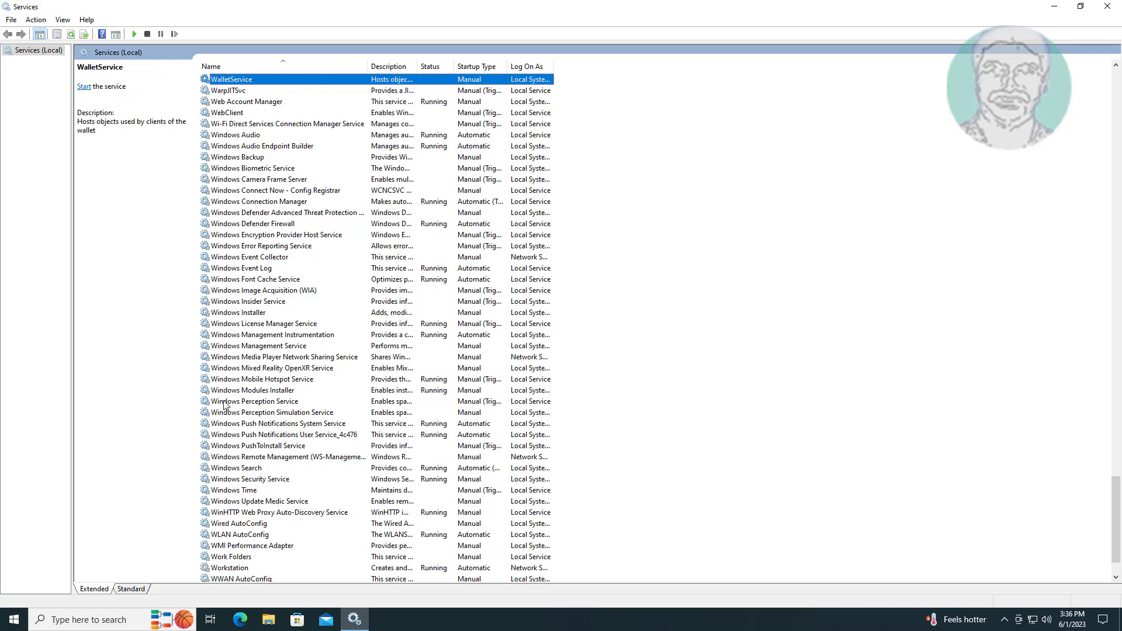
click(303, 381)
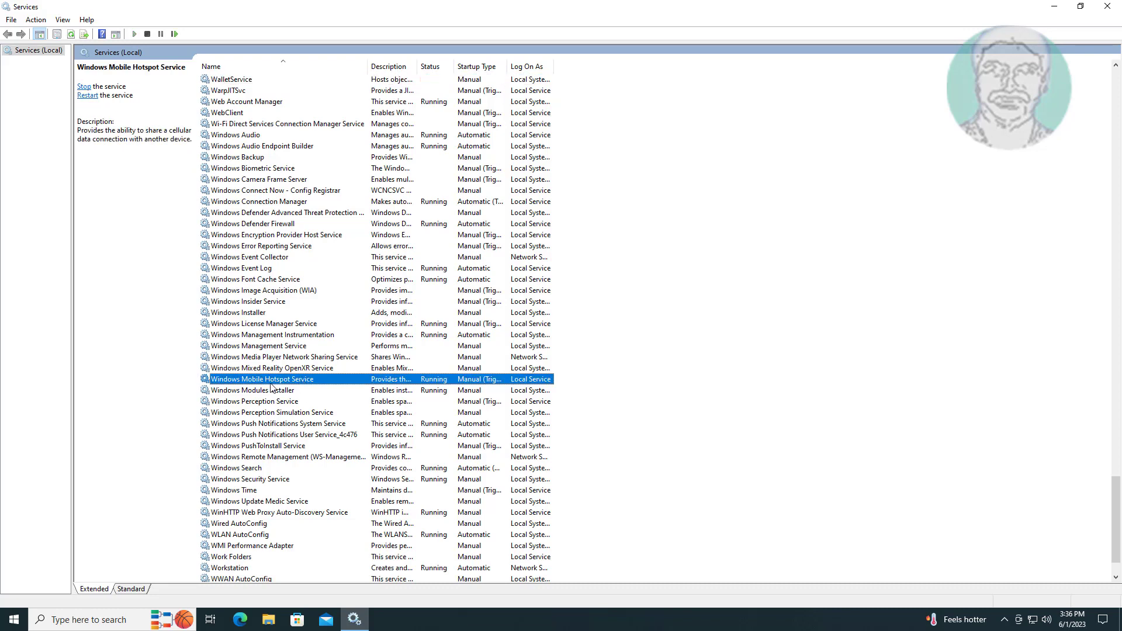
double_click(311, 385)
click(562, 297)
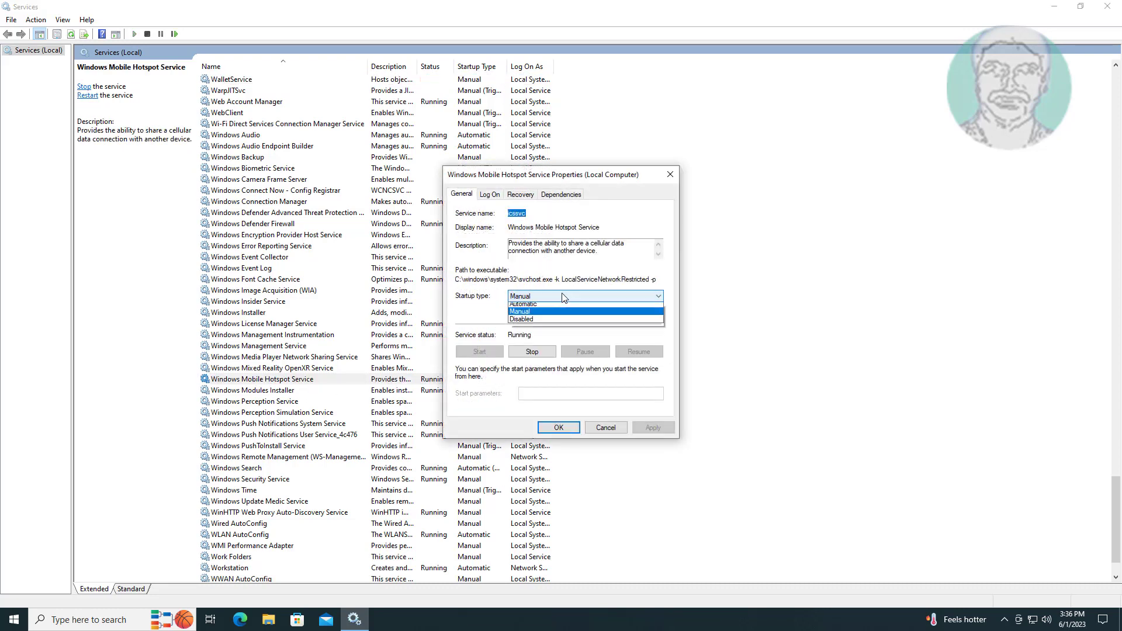
click(534, 312)
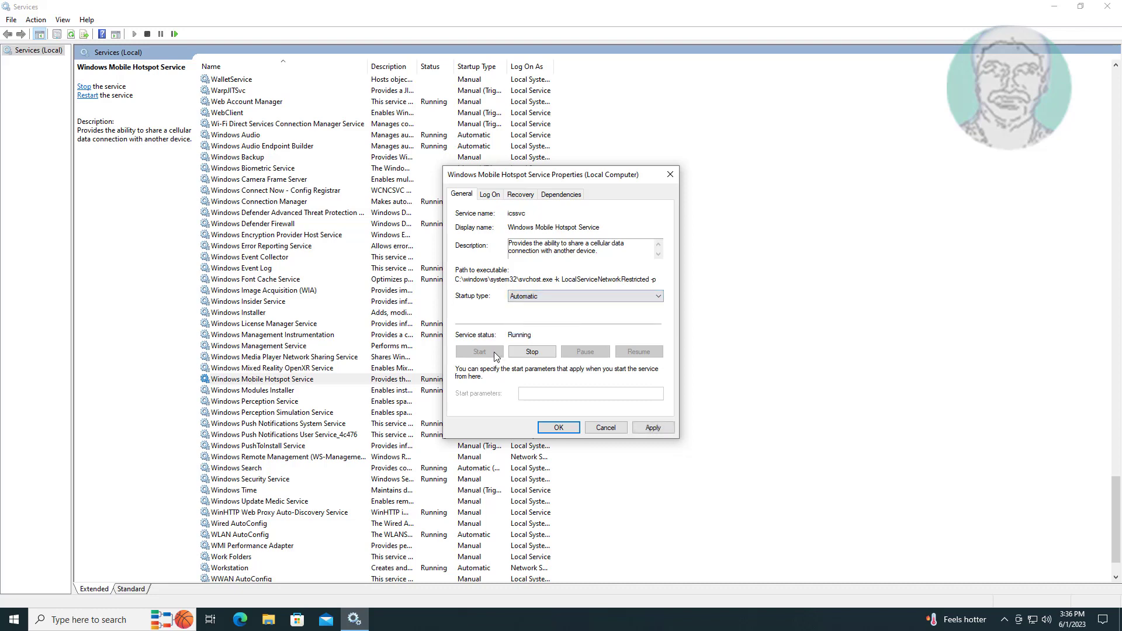
click(651, 427)
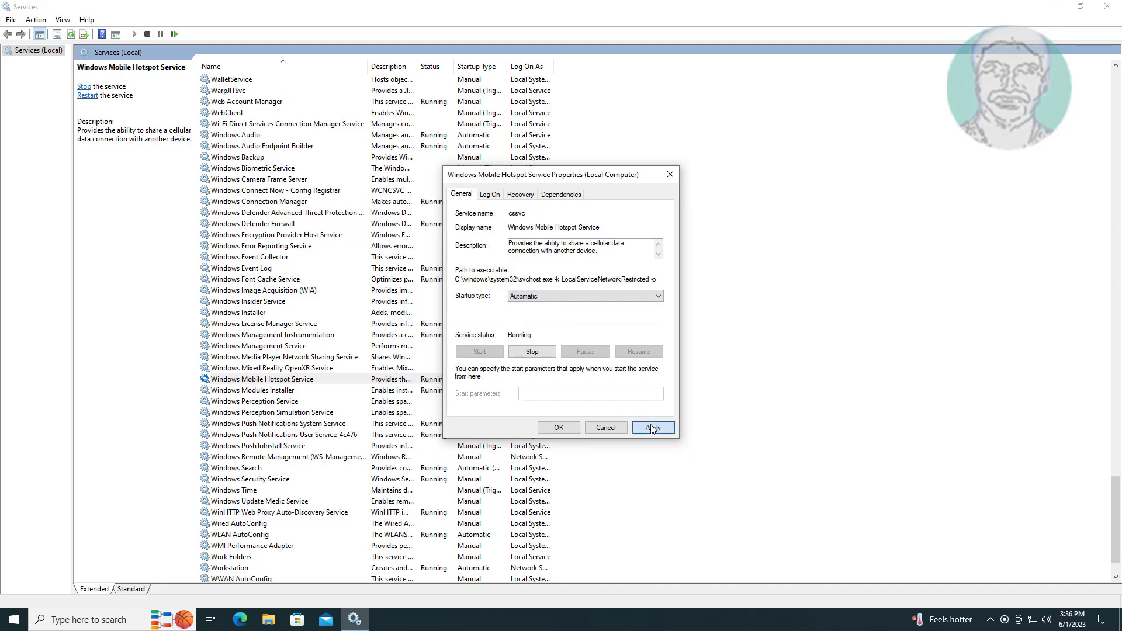
click(559, 427)
right_click(316, 380)
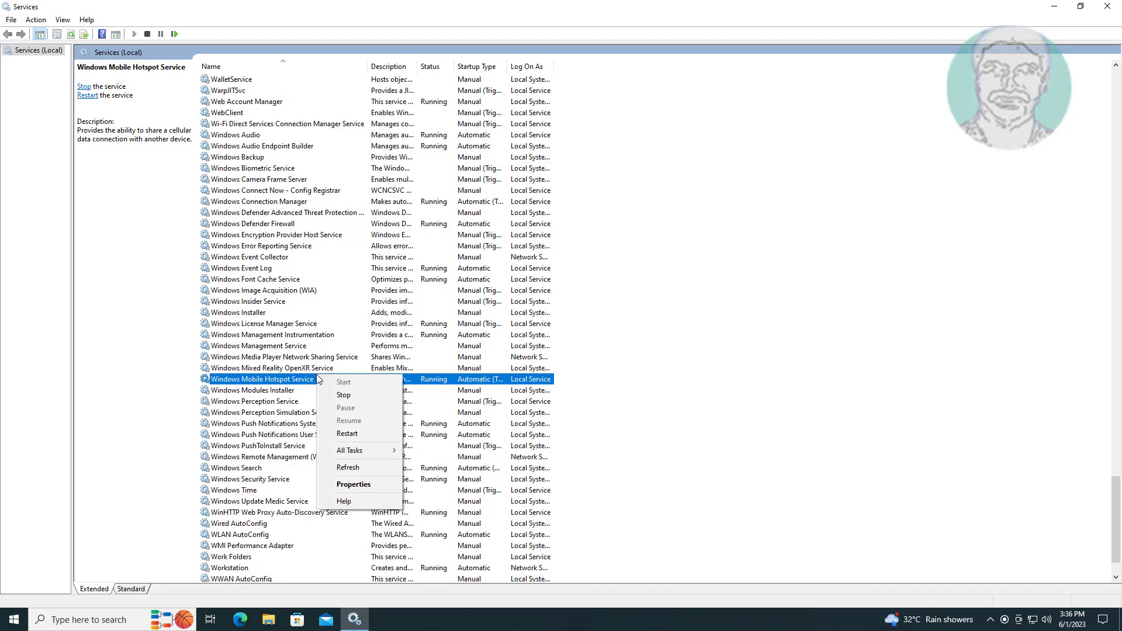
click(349, 433)
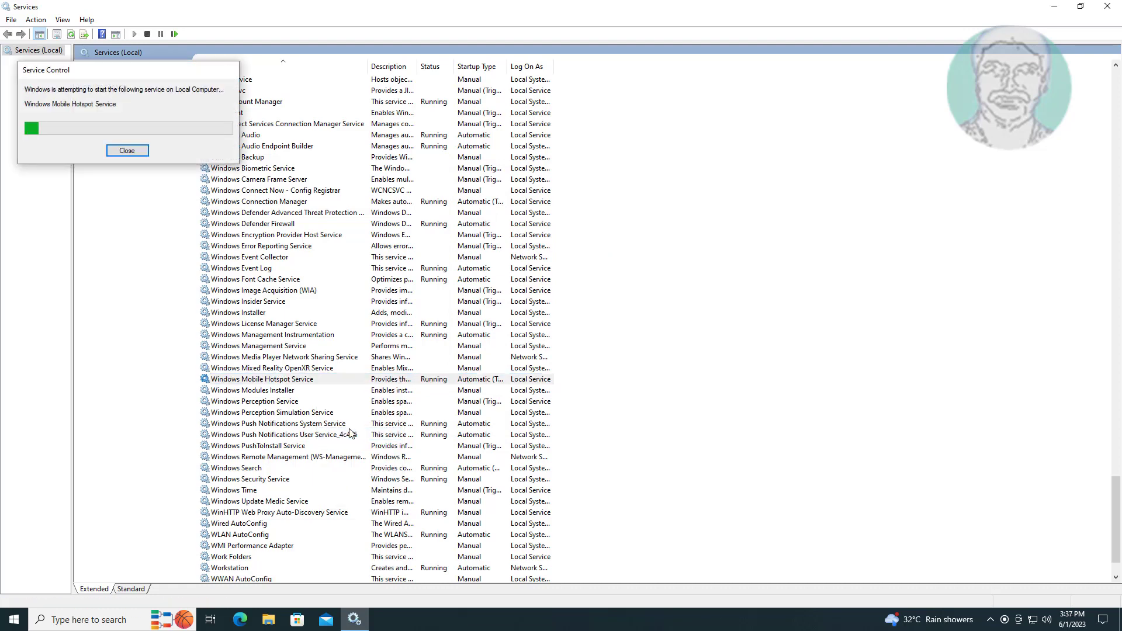
- Close Services and open the Network Connections panel via ncpa.cpl
click(1107, 6)
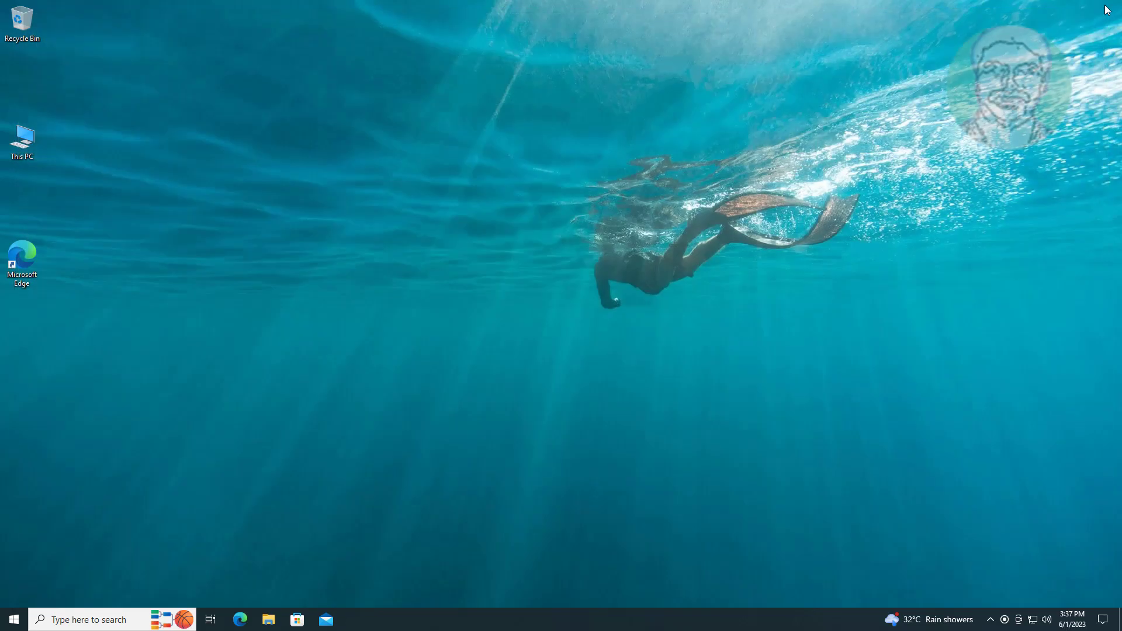
click(90, 621)
text(ncpa.cpl)
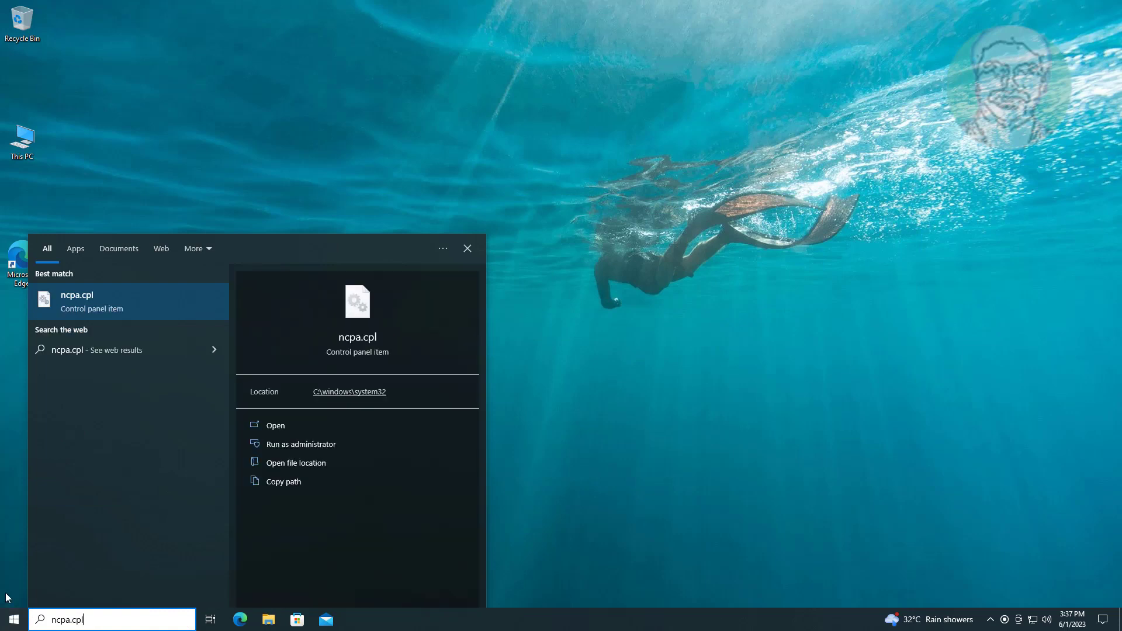
click(94, 306)
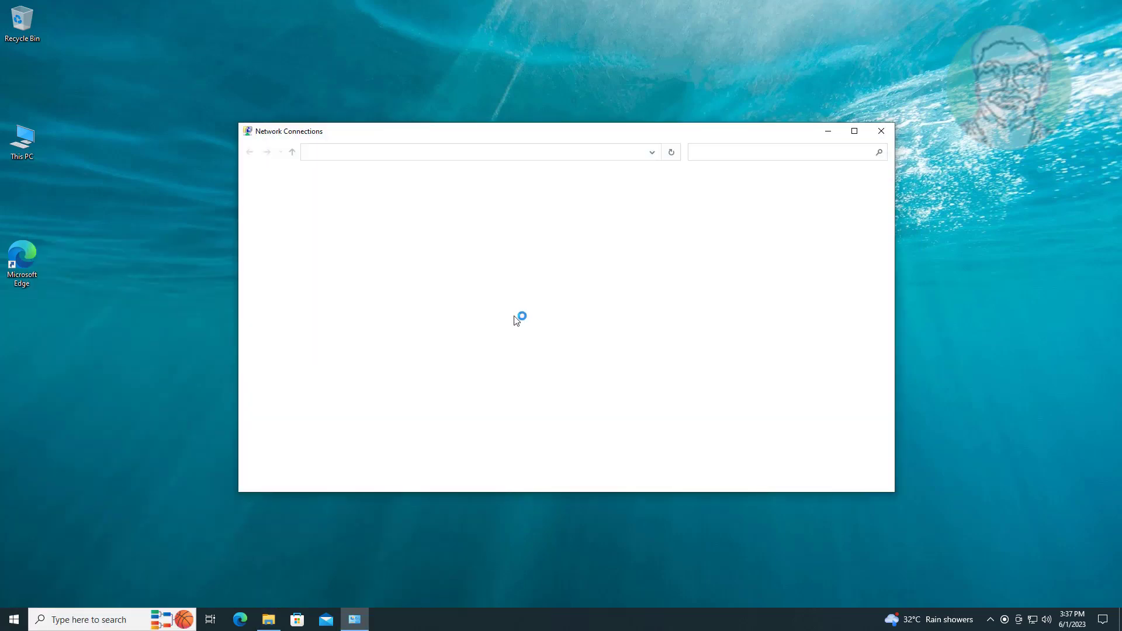
- Disable the Wi-Fi adapter, then enable it again
click(470, 213)
right_click(469, 213)
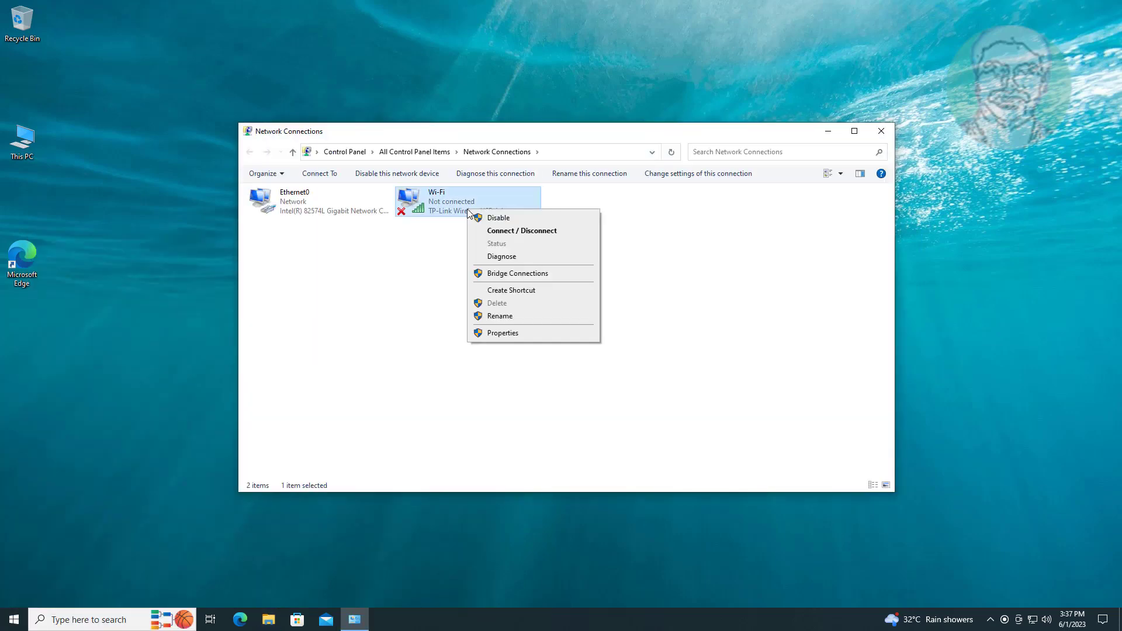
click(515, 224)
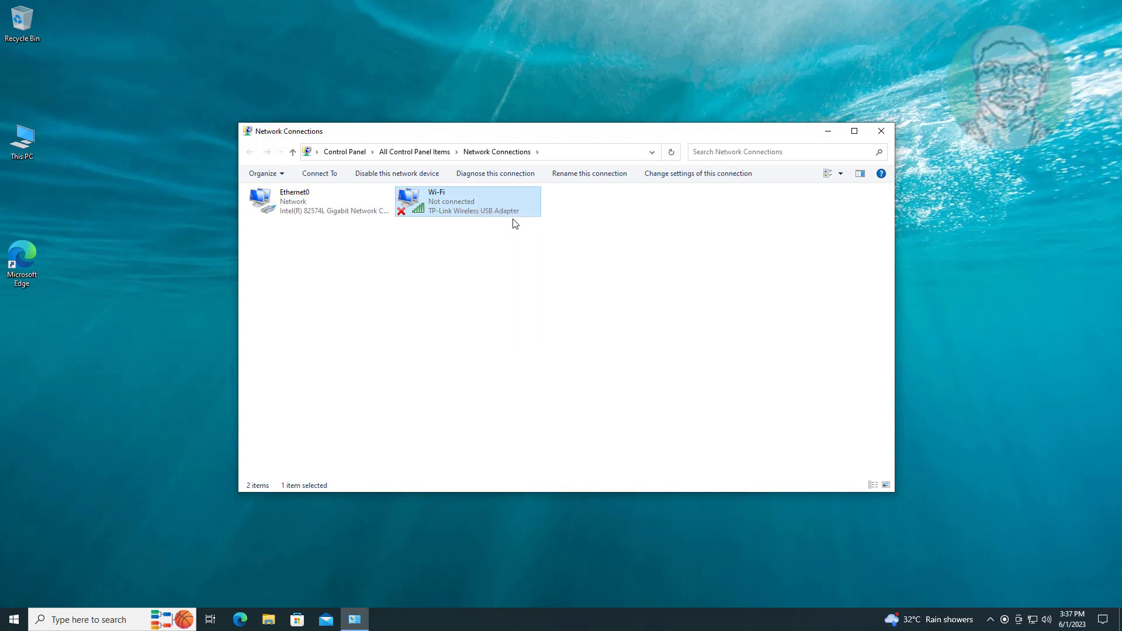
click(496, 247)
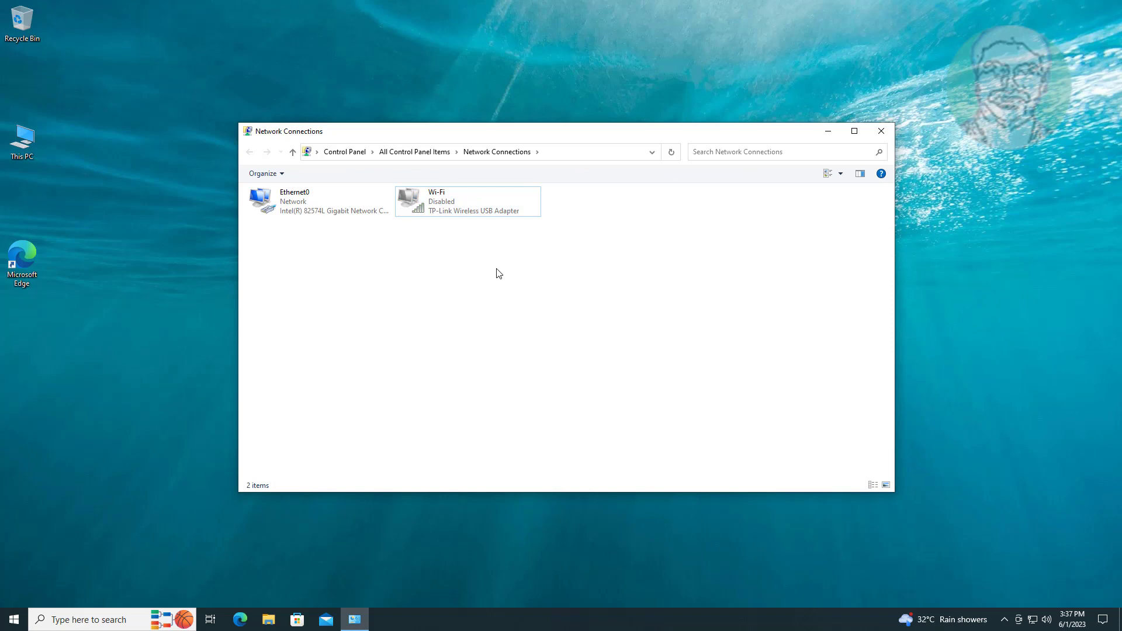
right_click(467, 195)
click(496, 202)
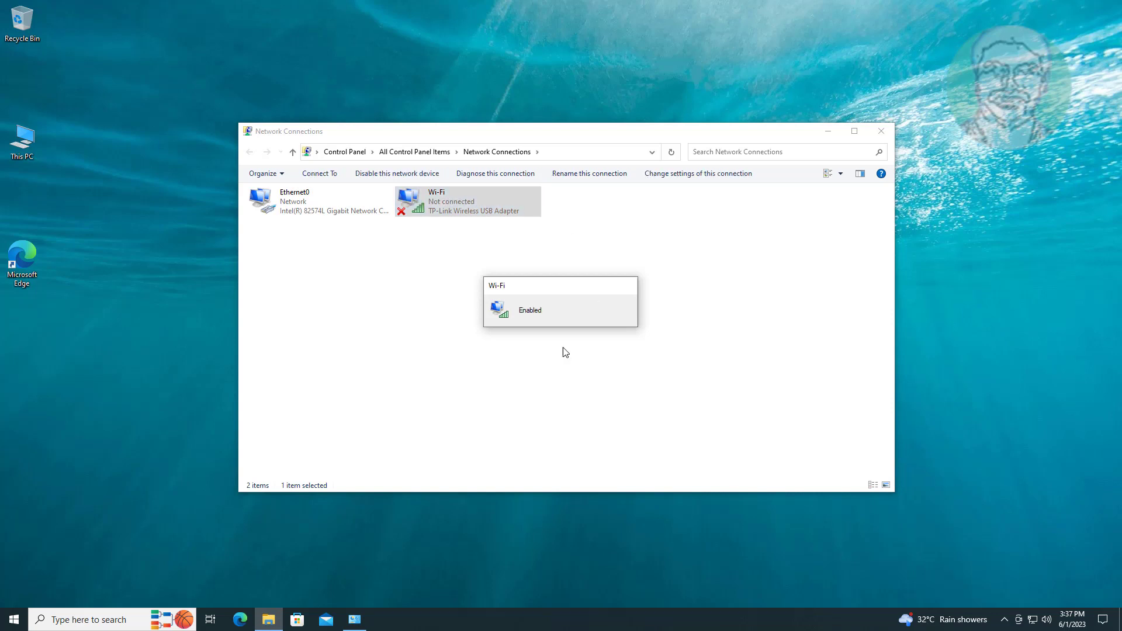
- Diagnose the Wi-Fi adapter, skip choosing a network, and close the troubleshooter's no-preferred-networks report
right_click(479, 201)
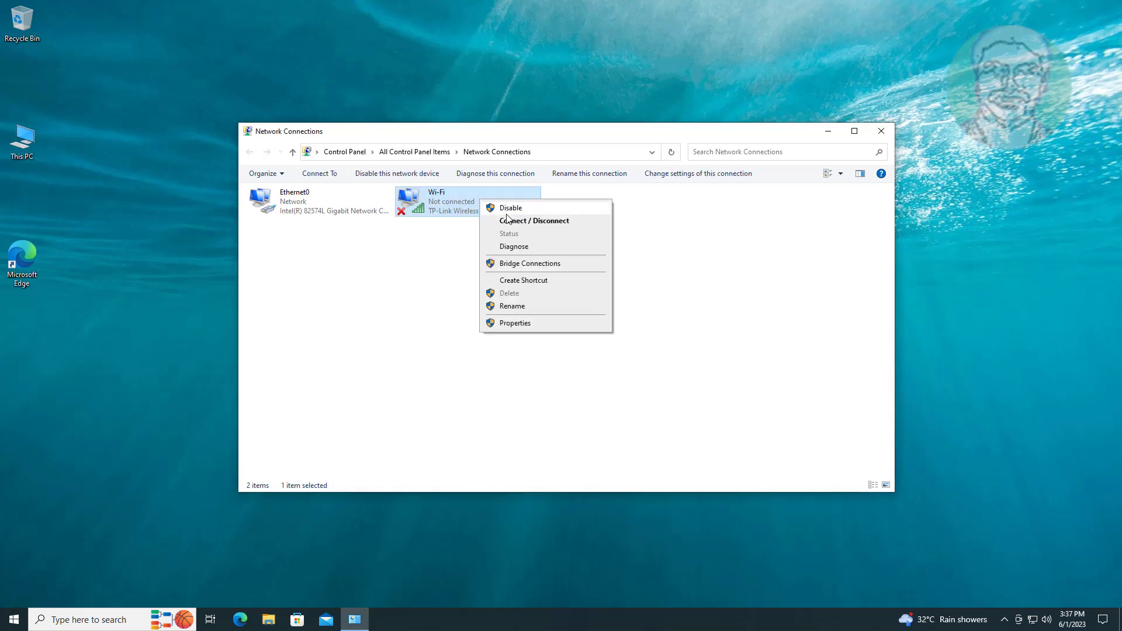
click(534, 247)
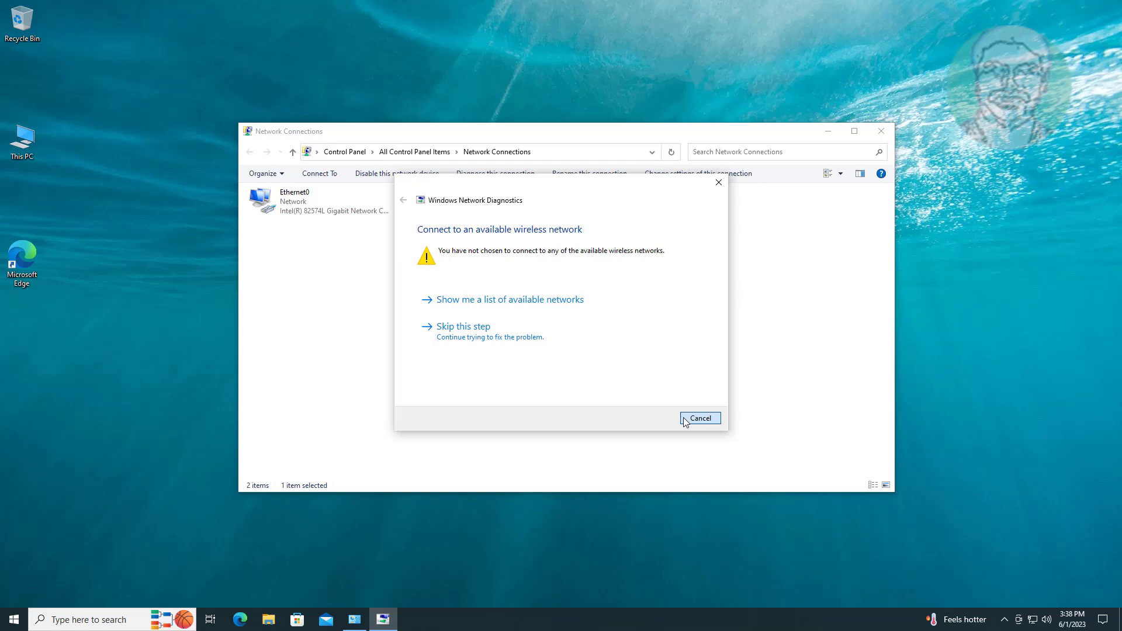
click(455, 342)
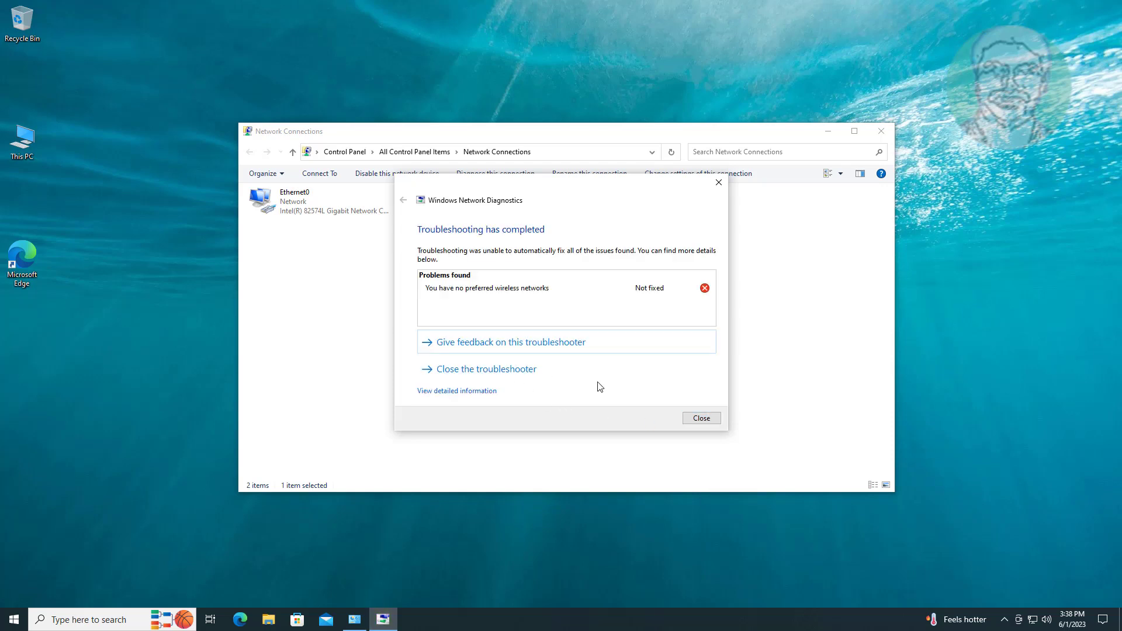
click(701, 418)
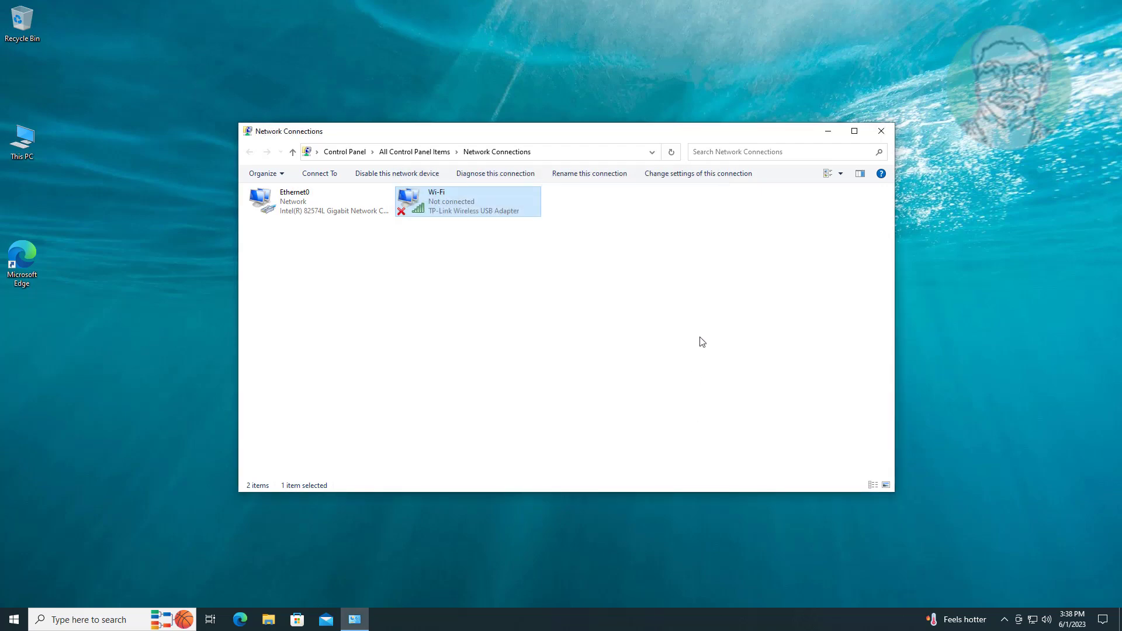
- Close Network Connections and reopen Services as administrator at the W entries
click(882, 131)
click(97, 620)
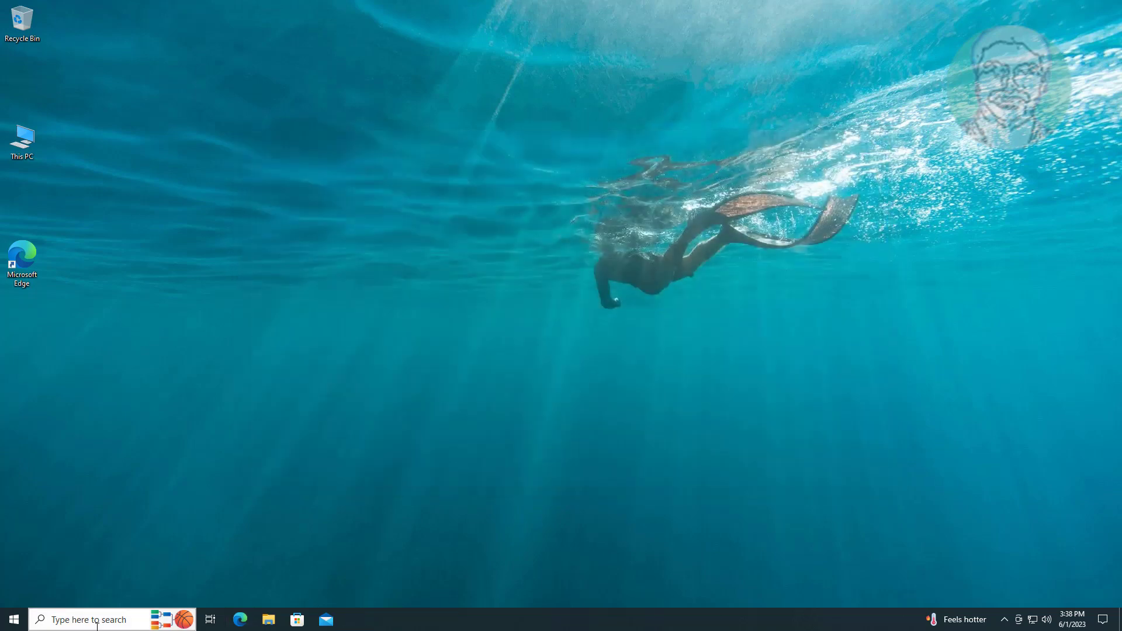
text(serv)
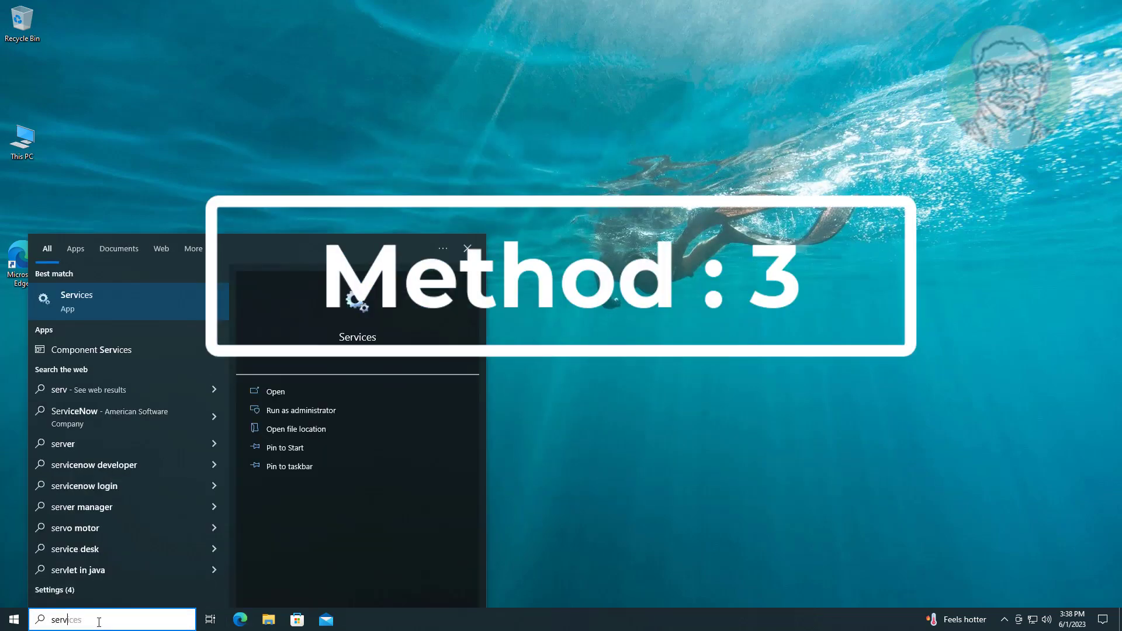
text(ices)
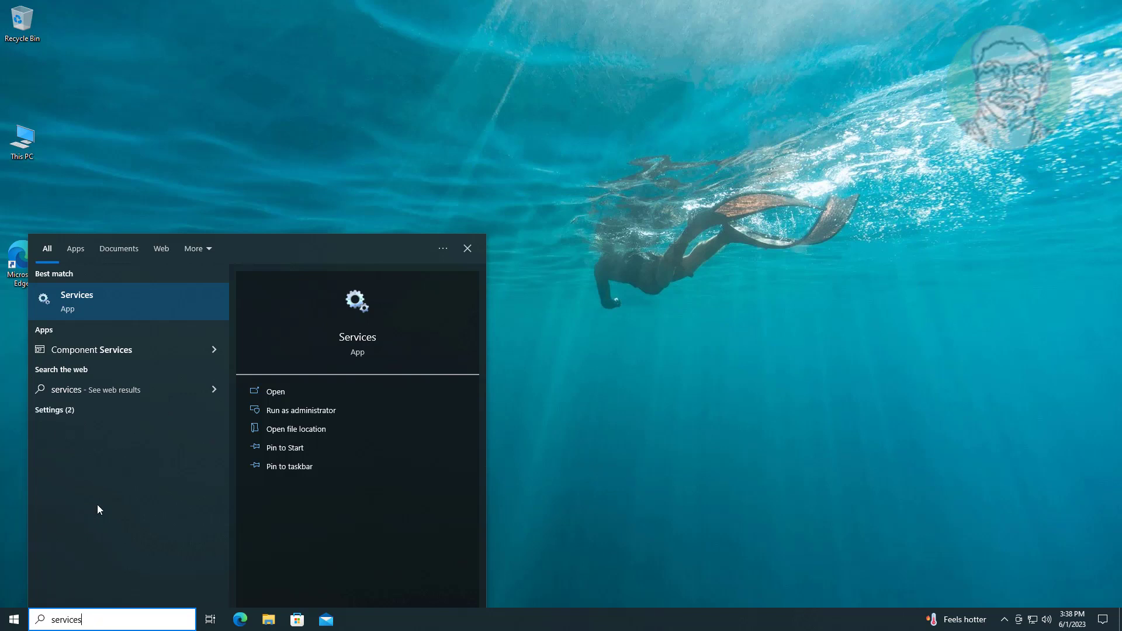
right_click(104, 303)
click(161, 316)
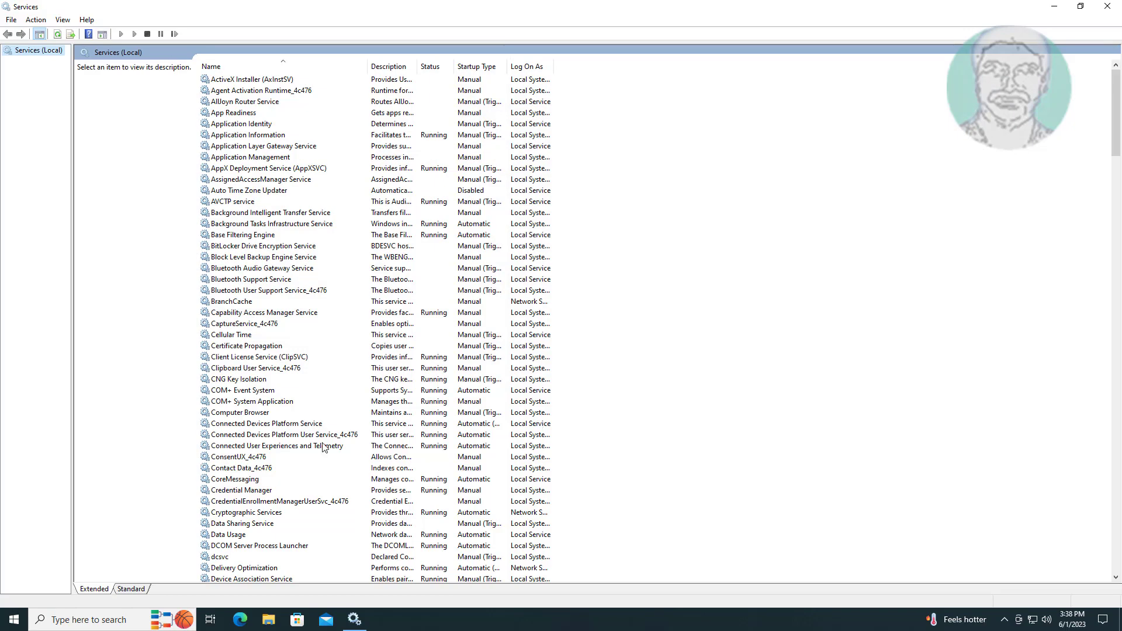
click(258, 424)
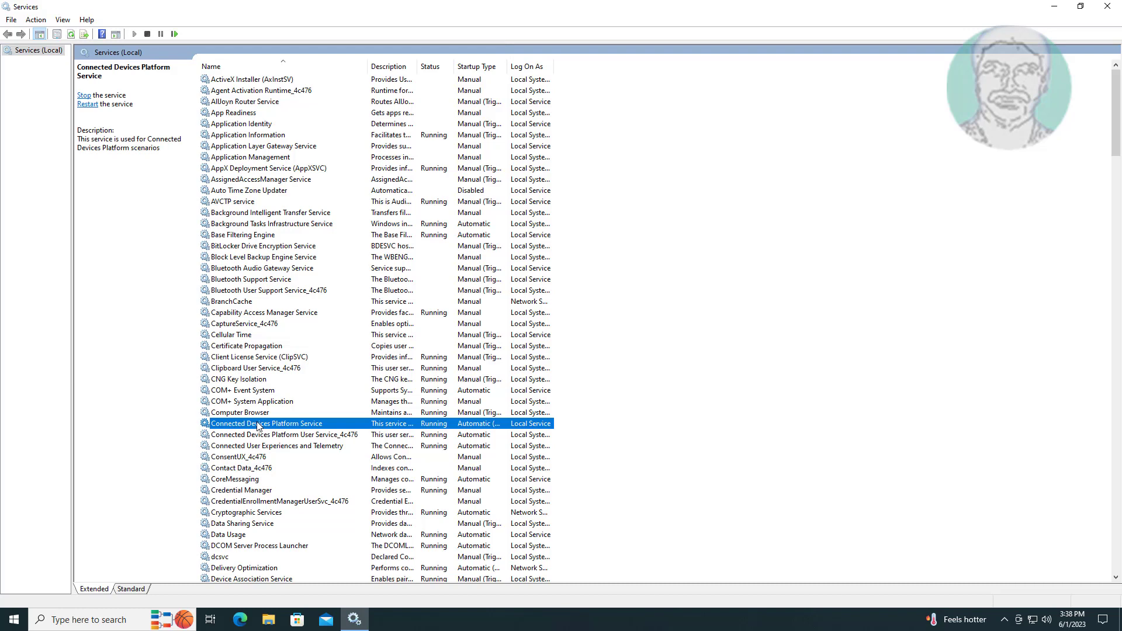
key(w)
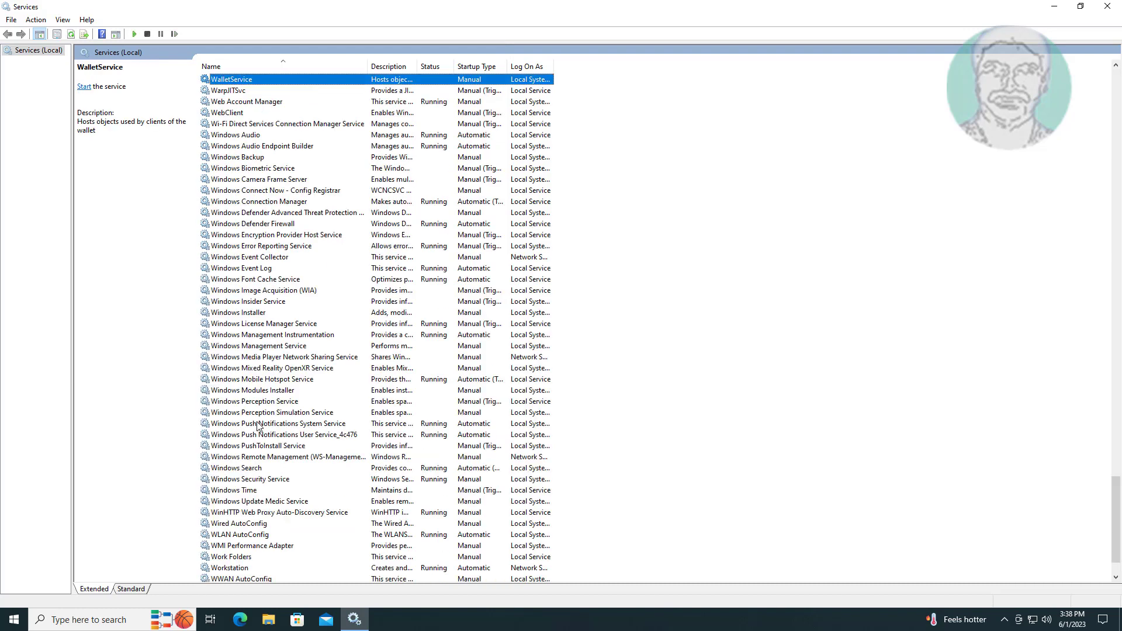
- Check WLAN AutoConfig's properties, restart the service, and close Services
double_click(256, 537)
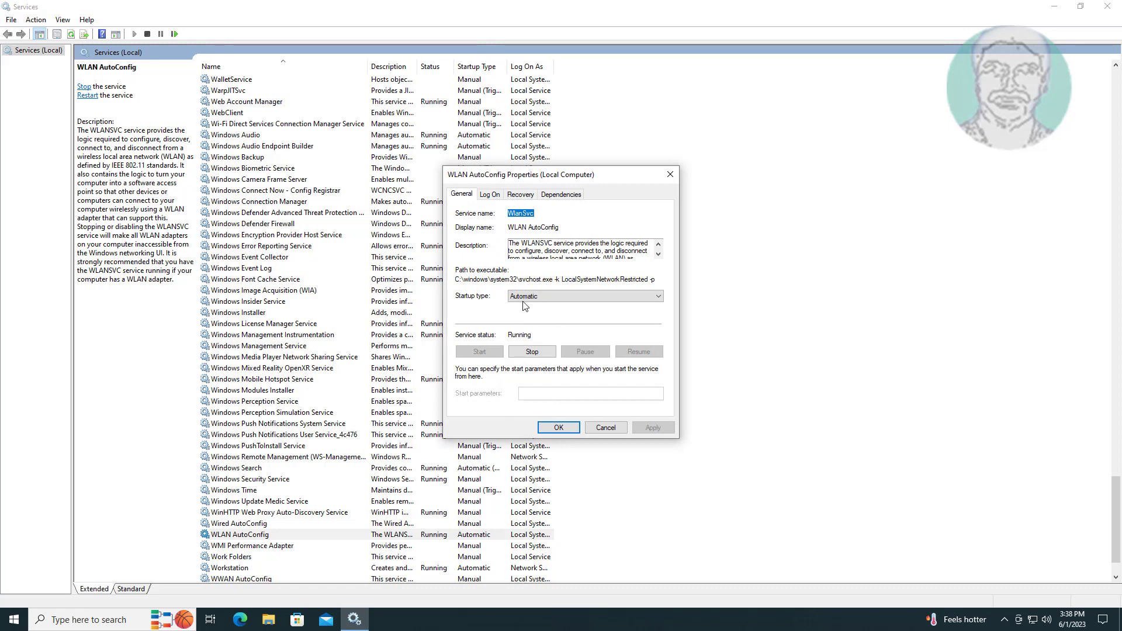
click(550, 428)
click(286, 537)
right_click(286, 537)
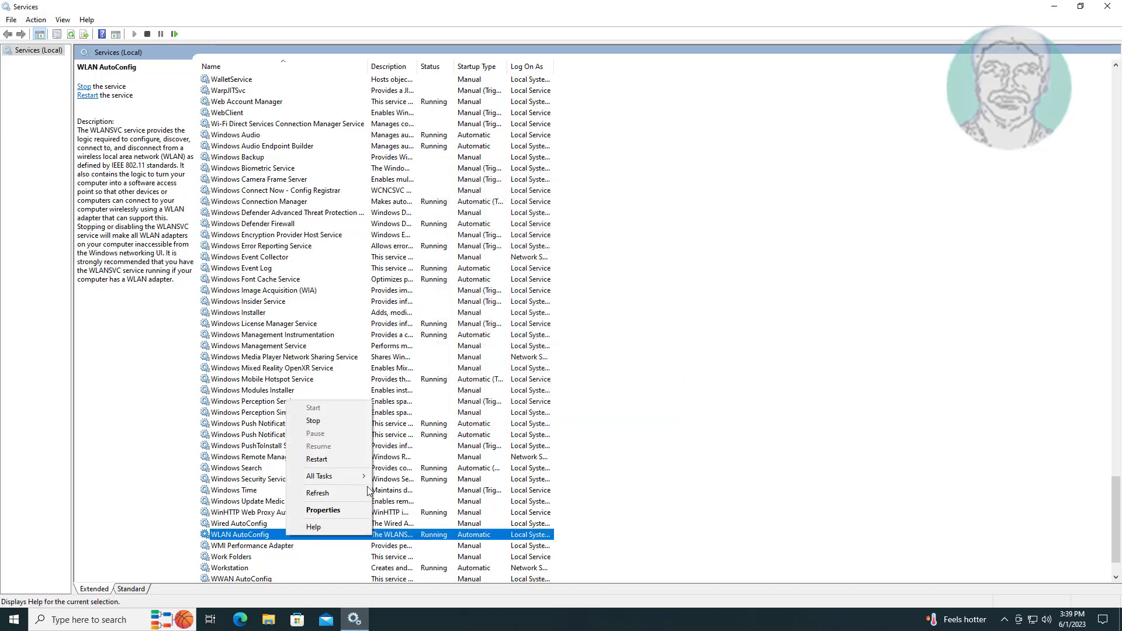
click(337, 460)
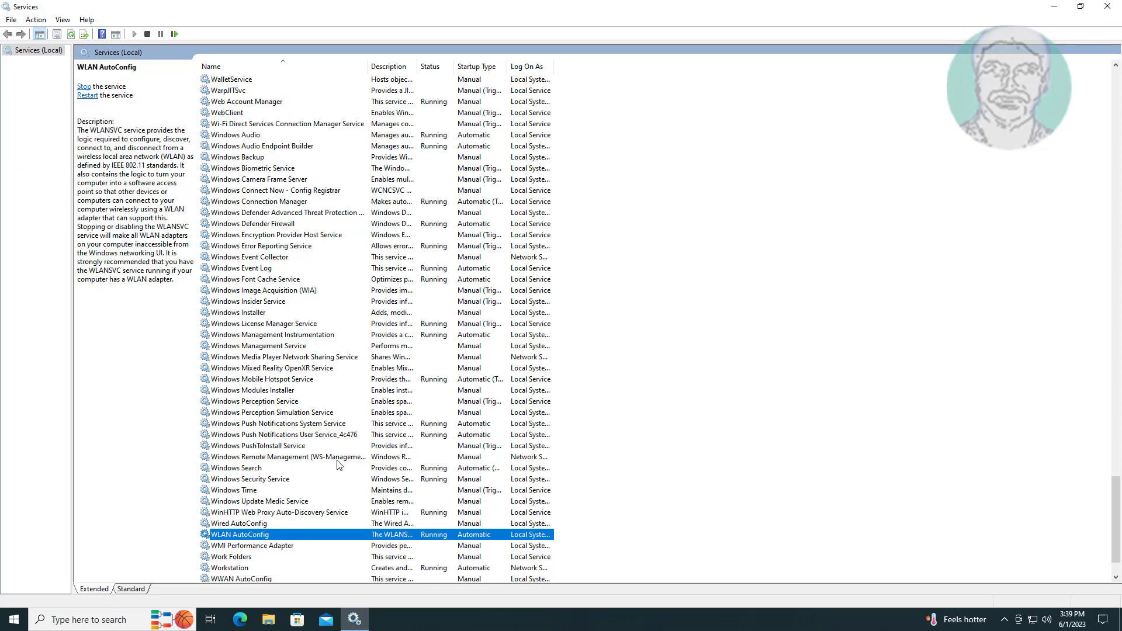
click(1107, 6)
- Open Device Manager from the Win+X menu and expand Network adapters
right_click(13, 620)
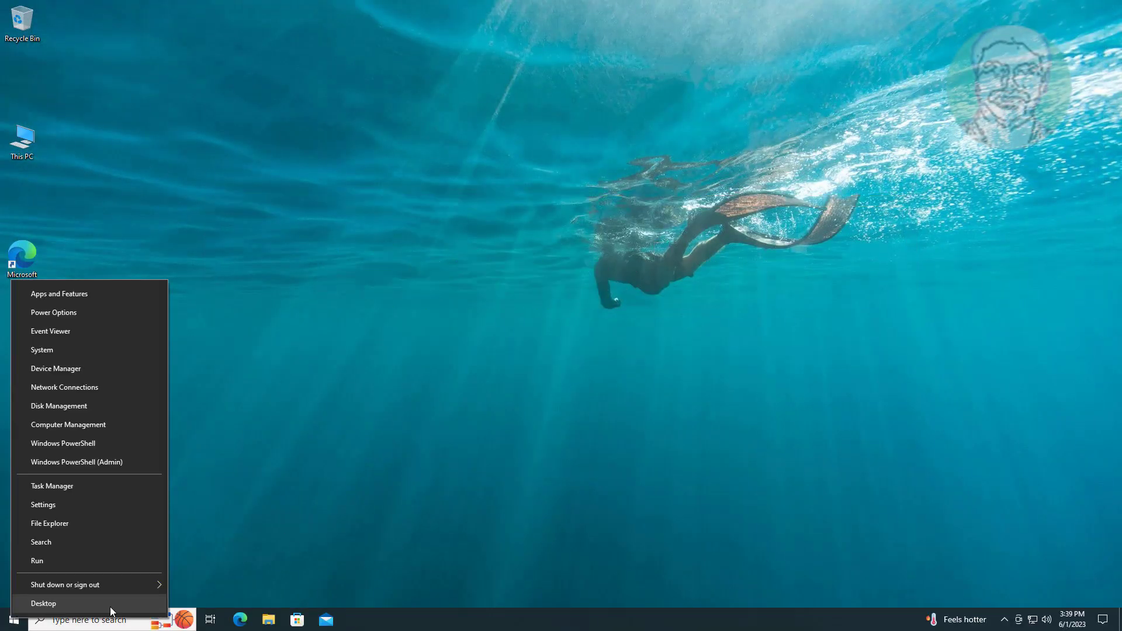
click(63, 370)
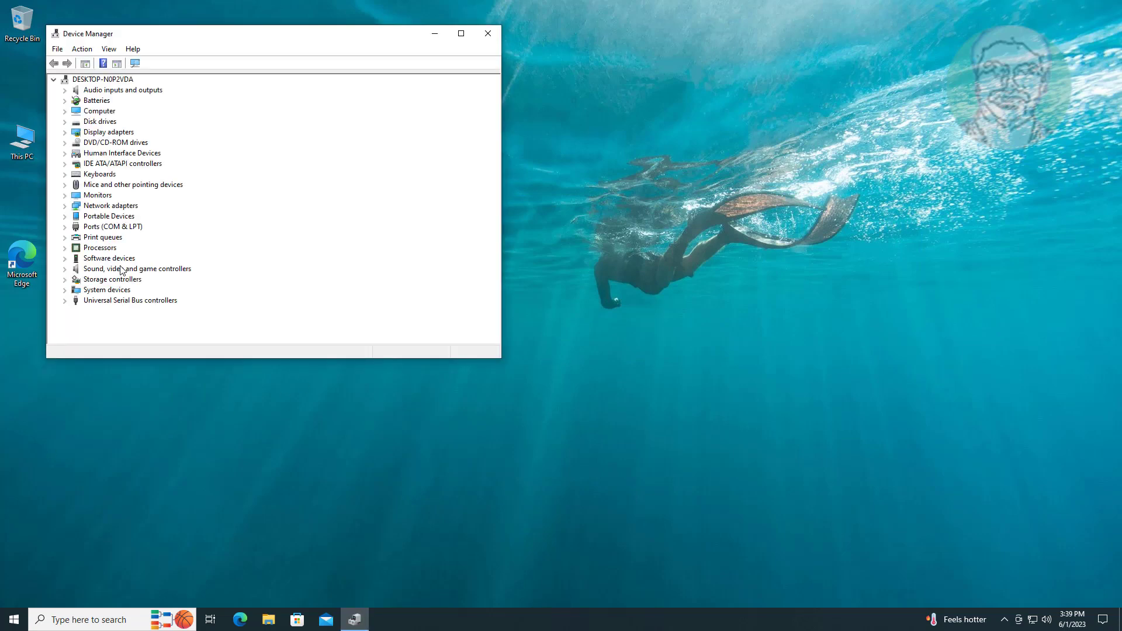
click(111, 206)
click(65, 206)
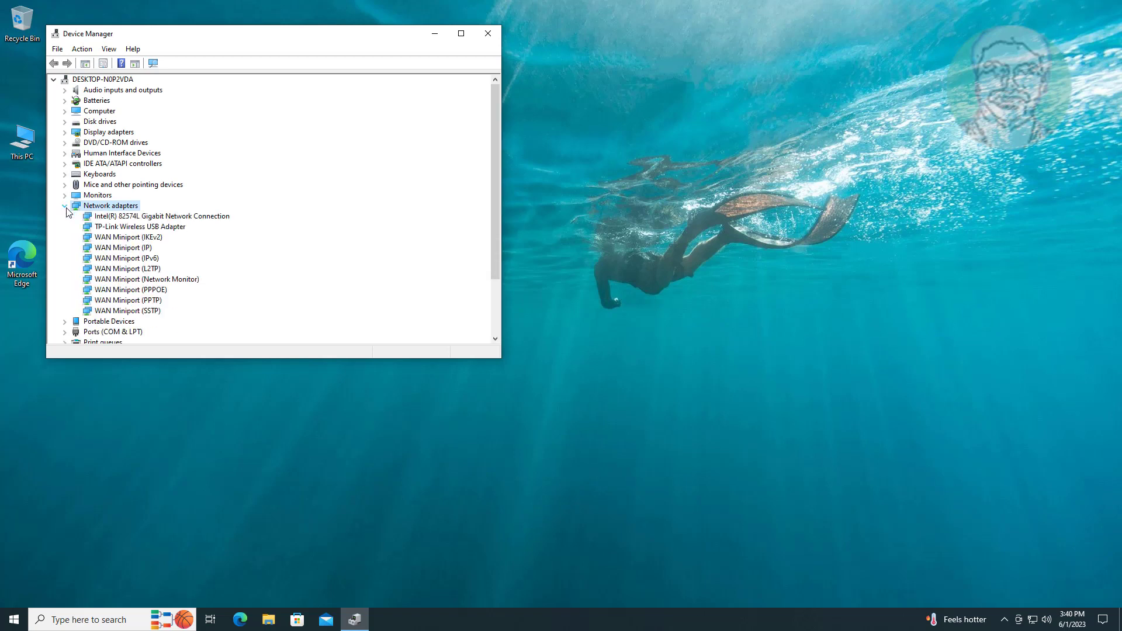
- Search automatically for a TP-Link Wireless USB Adapter driver, then close the wizard and Device Manager
click(136, 230)
right_click(181, 231)
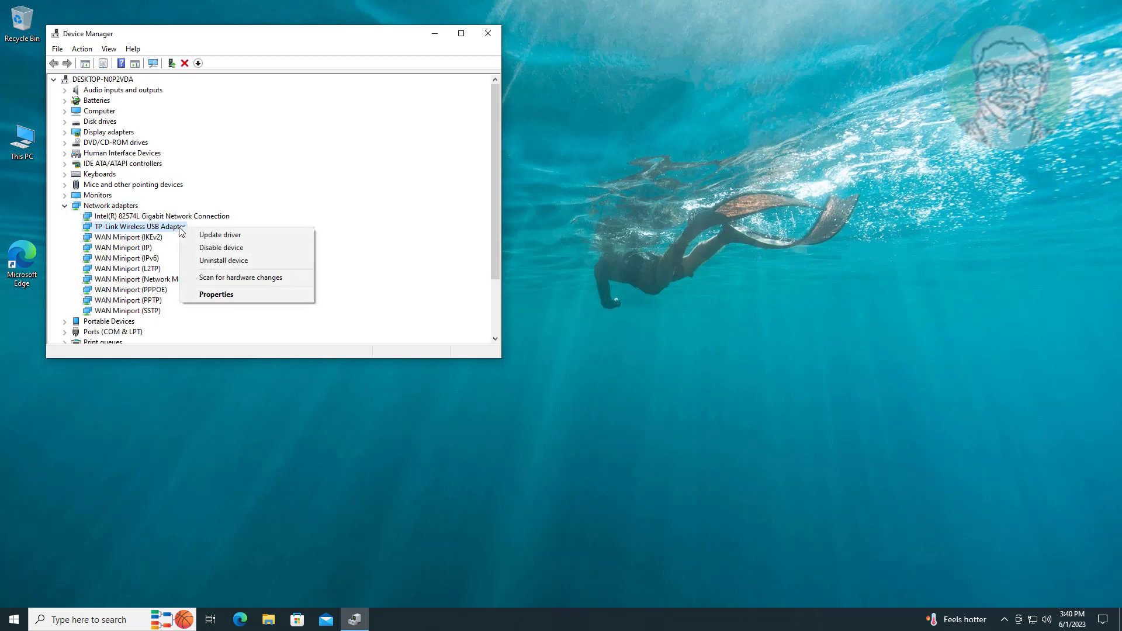
click(230, 233)
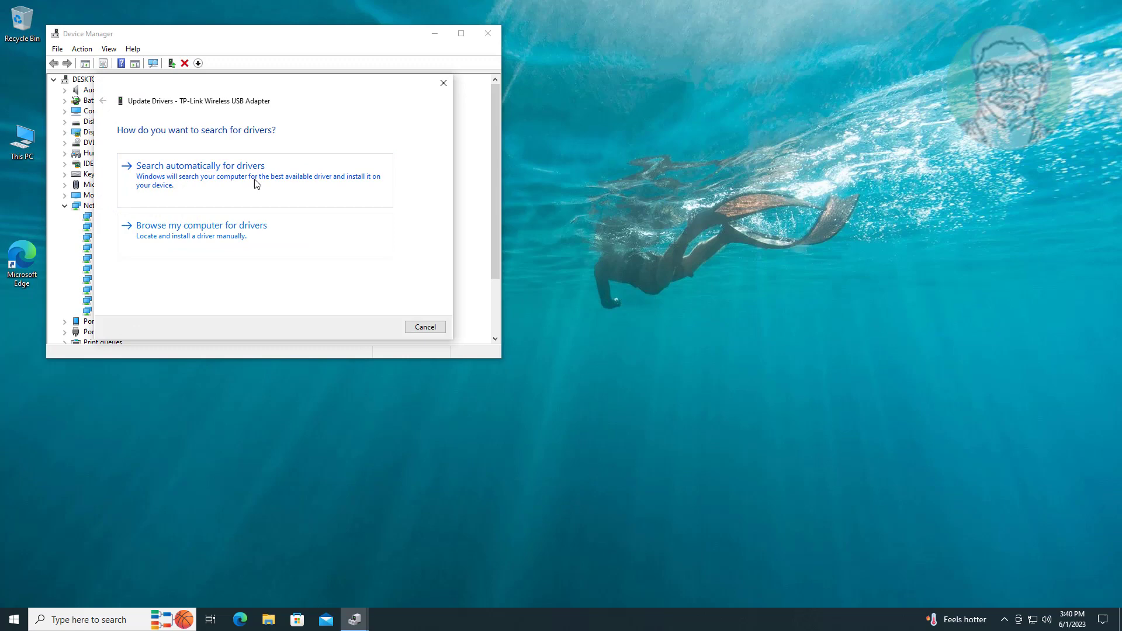
click(254, 184)
click(421, 329)
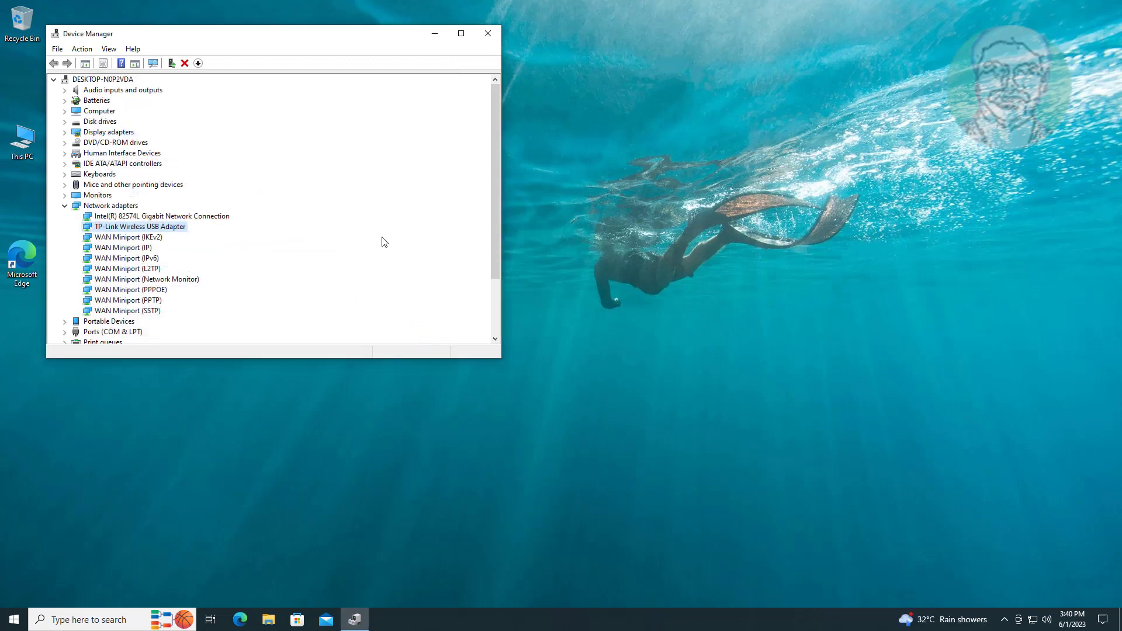
click(488, 34)
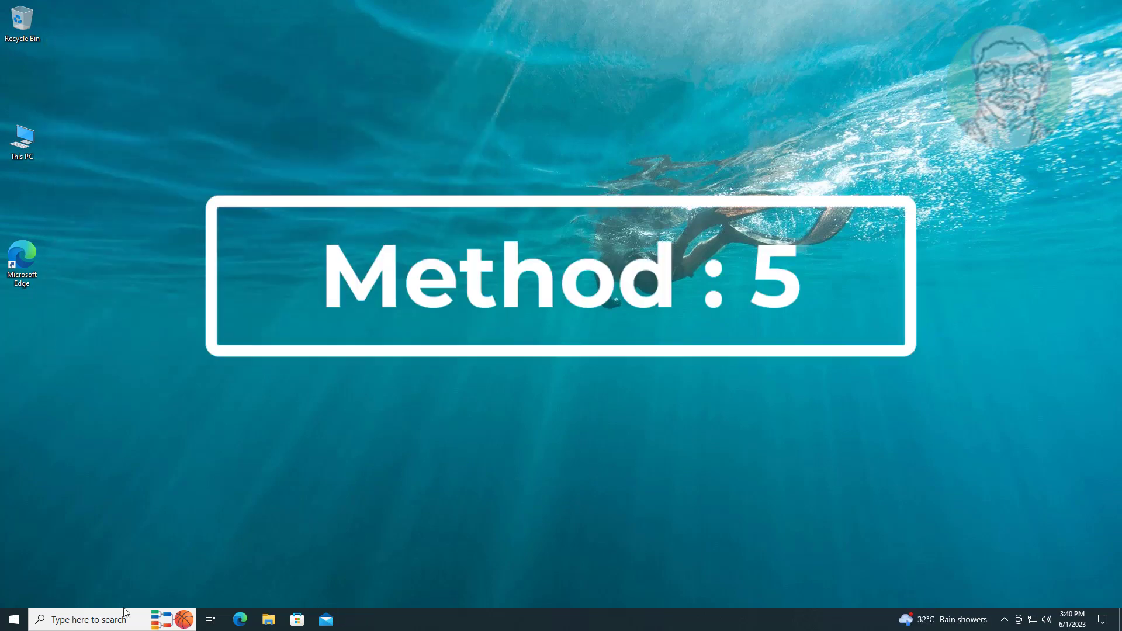
- Open Command Prompt as administrator and centre its window
click(89, 617)
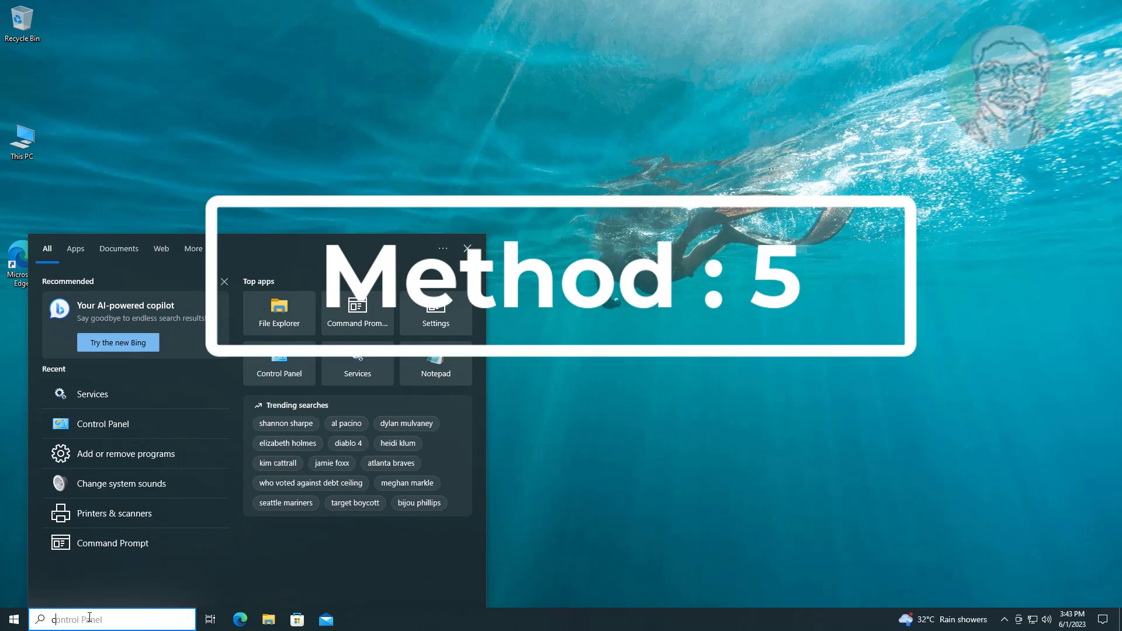
text(cmd)
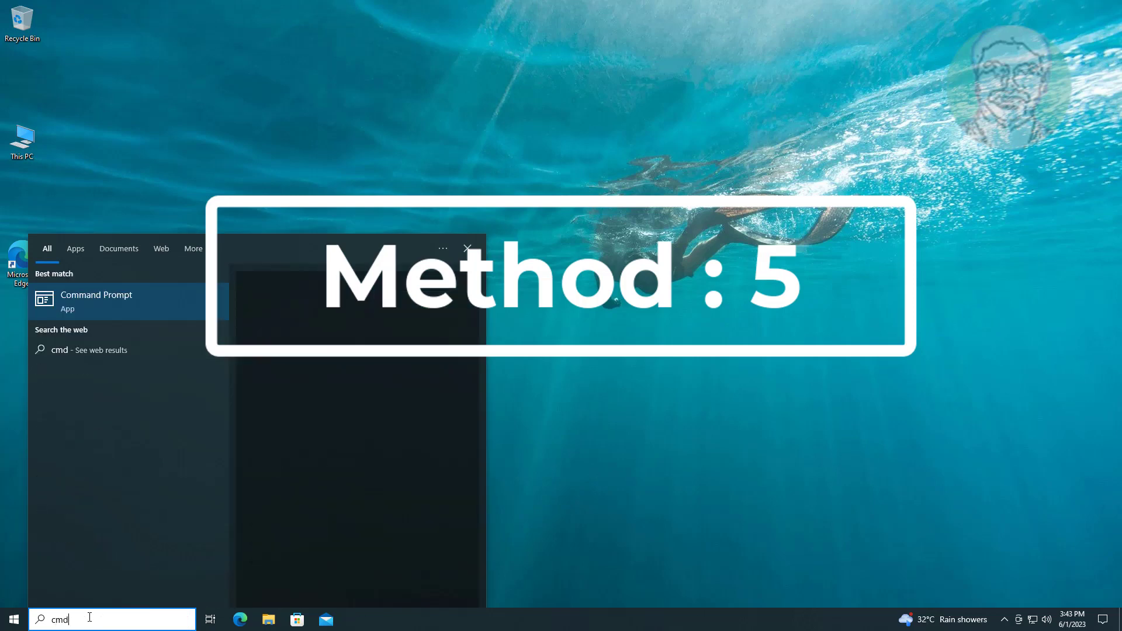
right_click(127, 297)
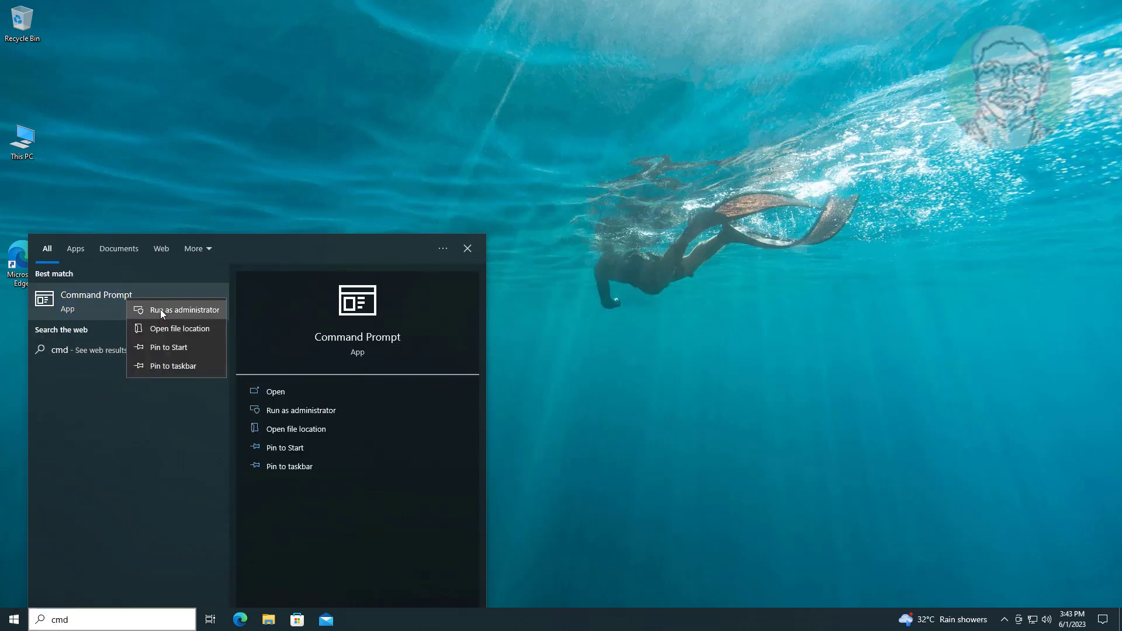
key(Escape)
ctrl+shift+click(190, 305)
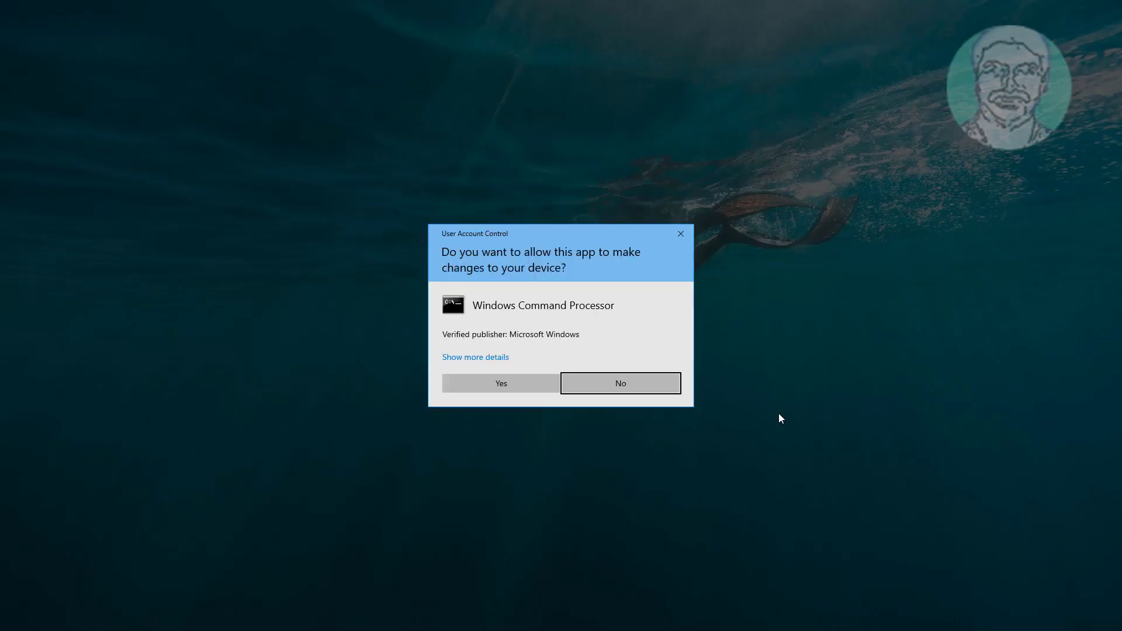
click(500, 383)
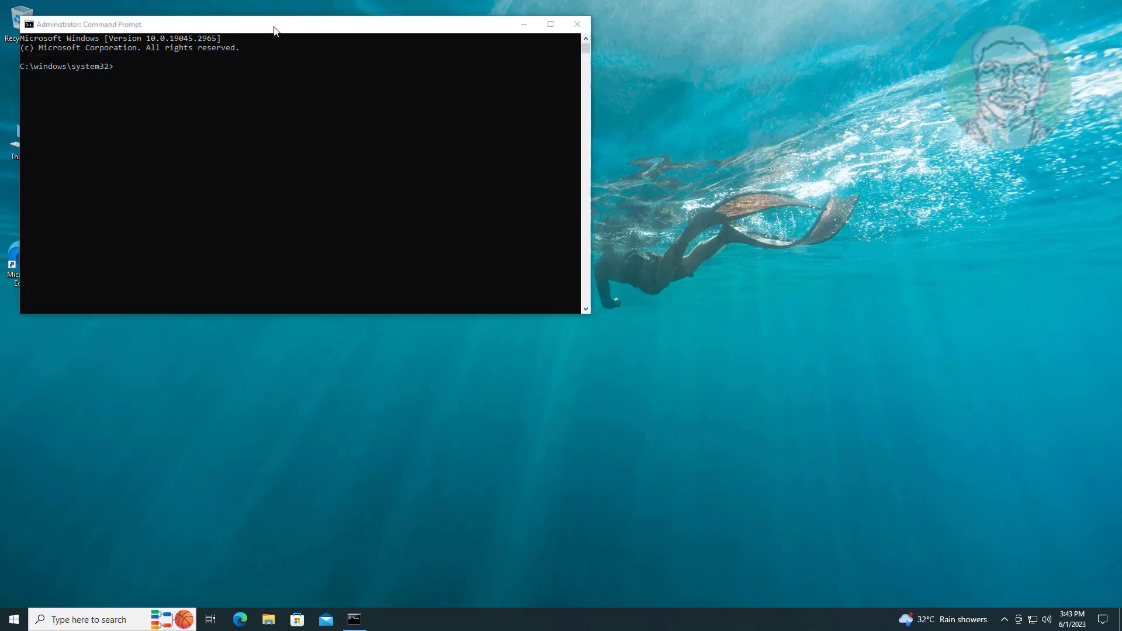
drag(273, 29, 478, 143)
- Run netsh wlan show drivers, find Hosted network supported: No, then exit
text(n)
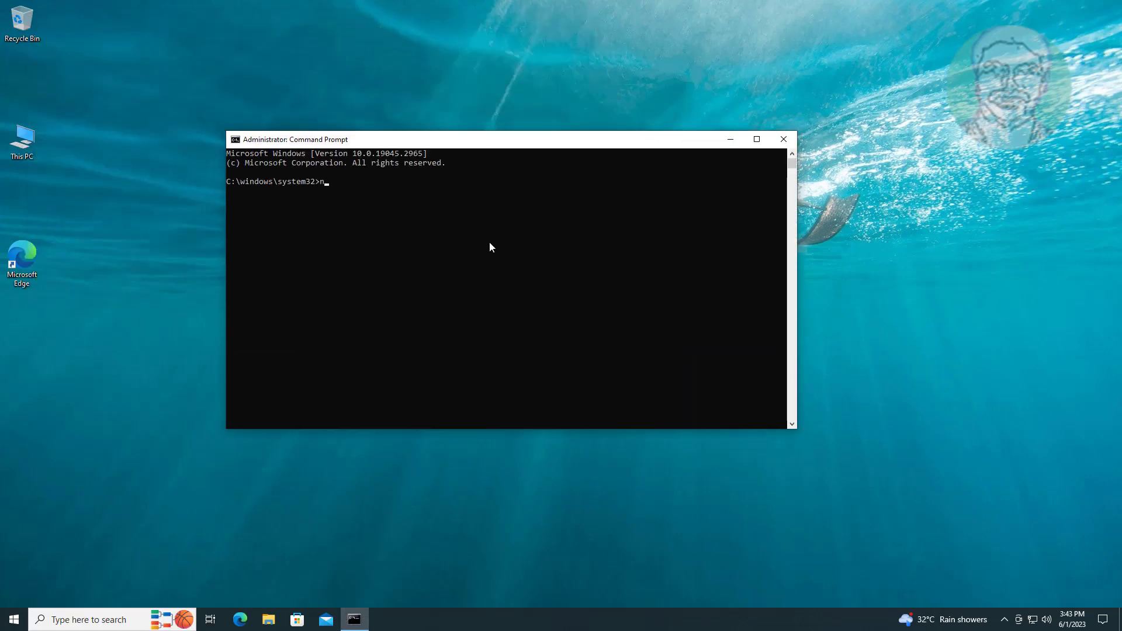
text(etsh wlan show drivers)
key(Return)
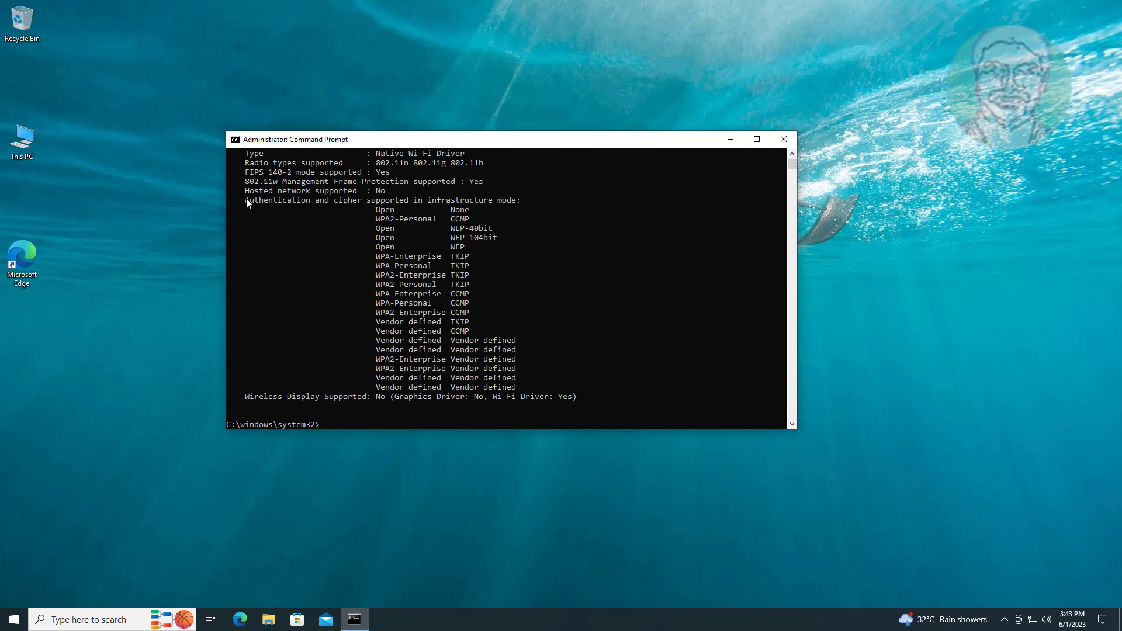
drag(246, 193, 351, 197)
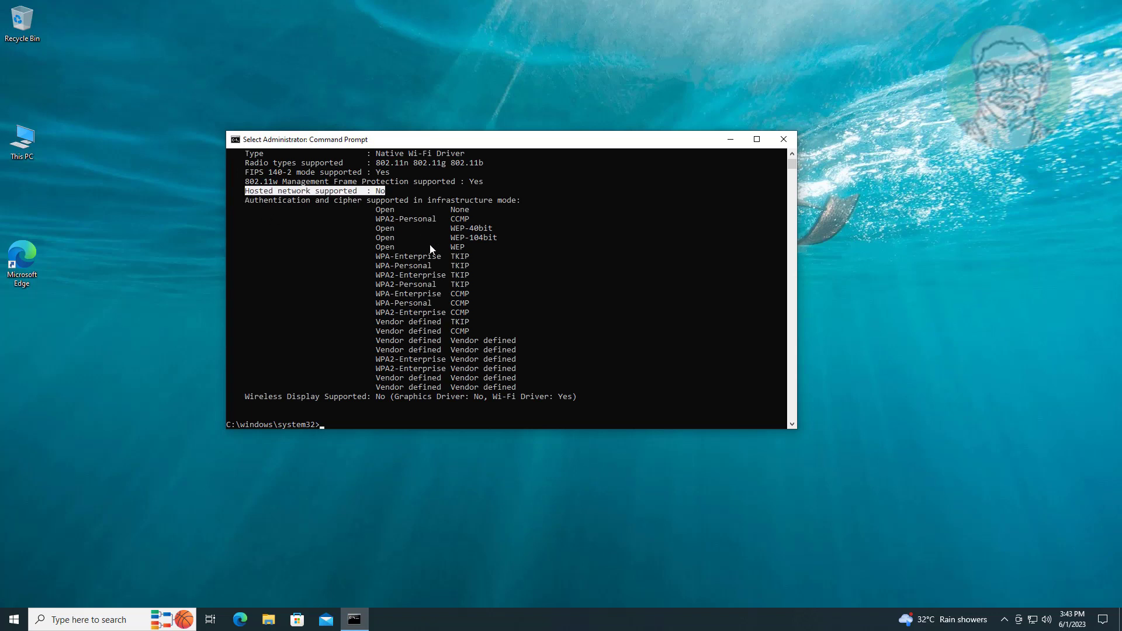
scroll(432, 249, up, 4)
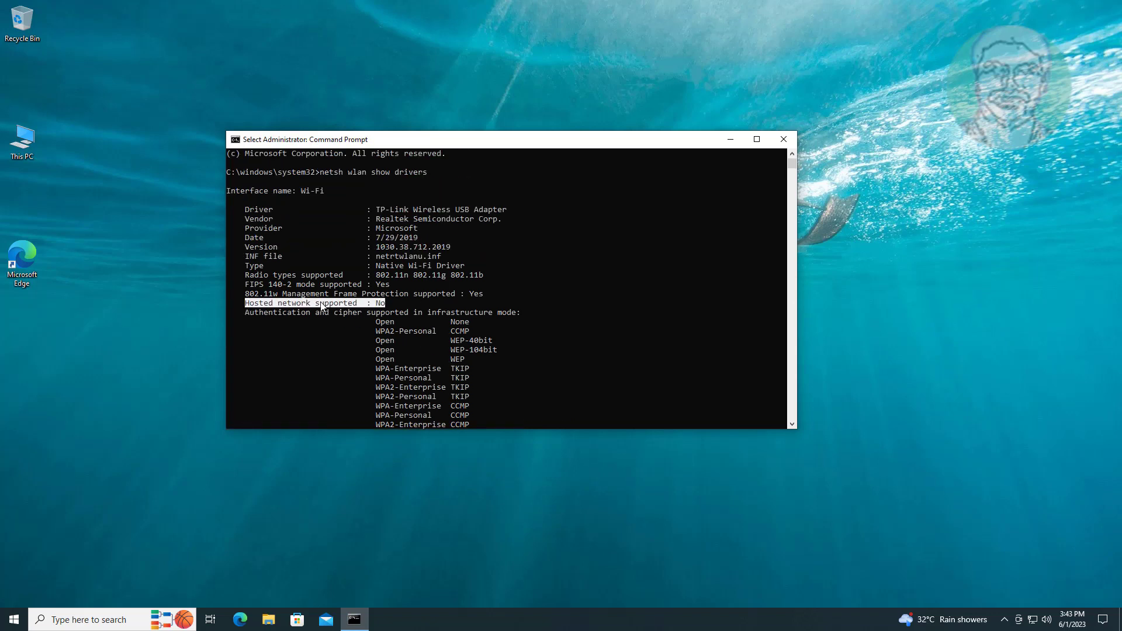
scroll(419, 319, down, 4)
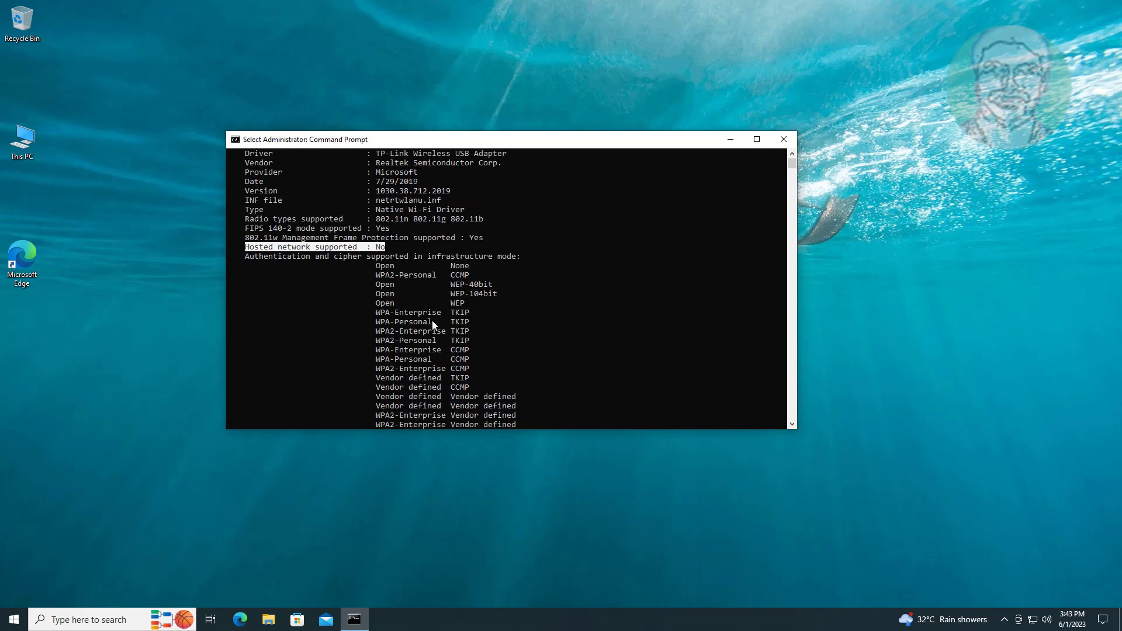
text(exit)
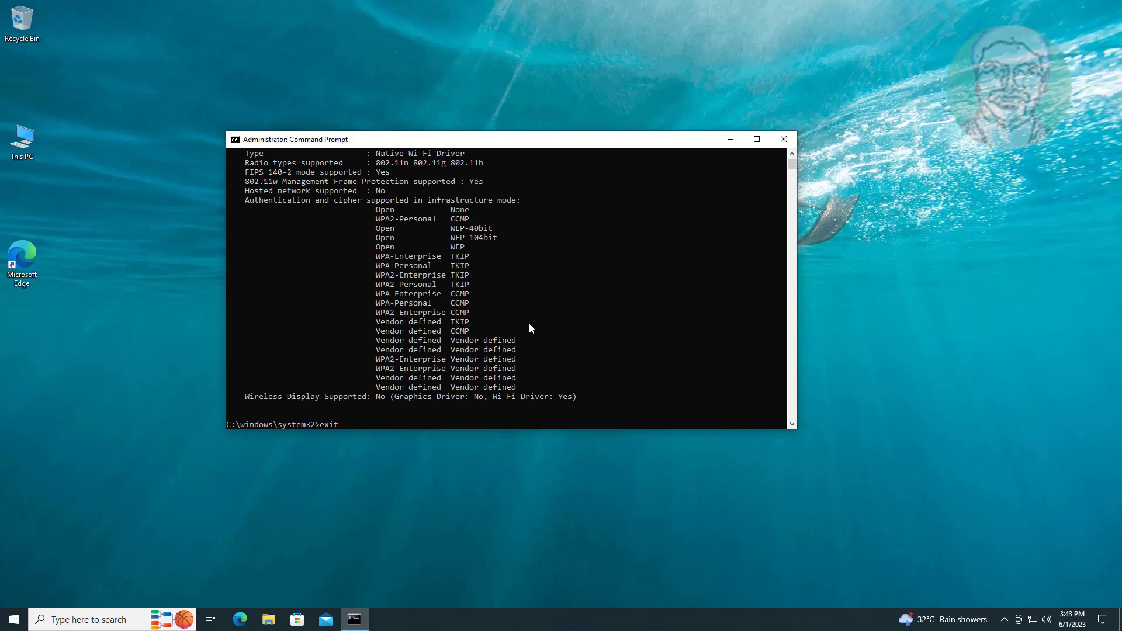
key(Return)
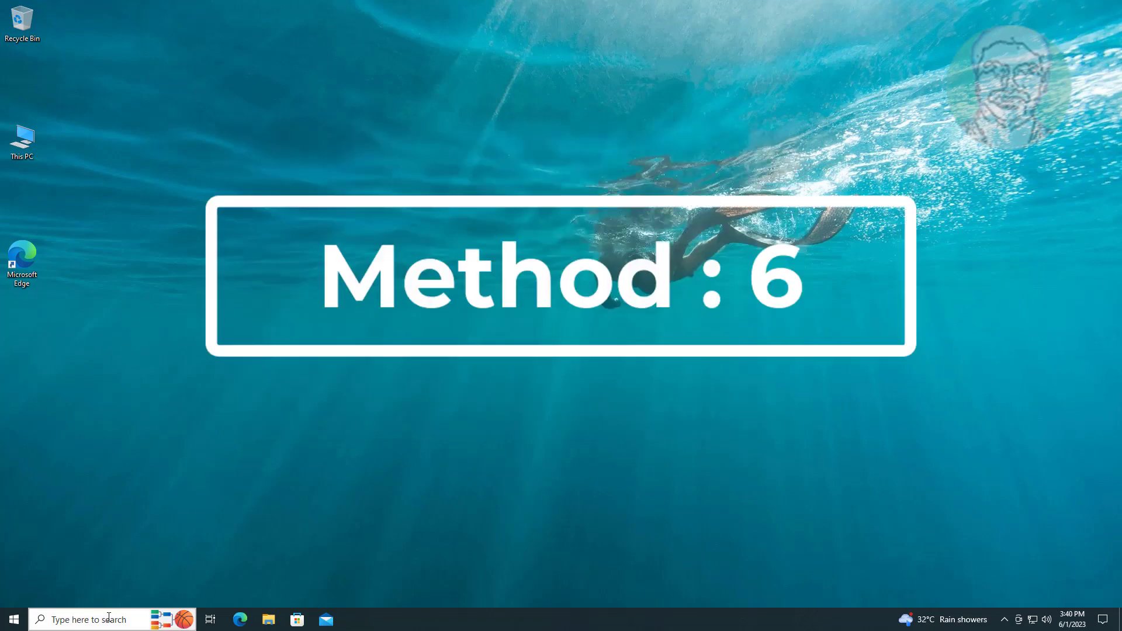
- Launch Command Prompt as administrator from a 'cmd' search
click(108, 617)
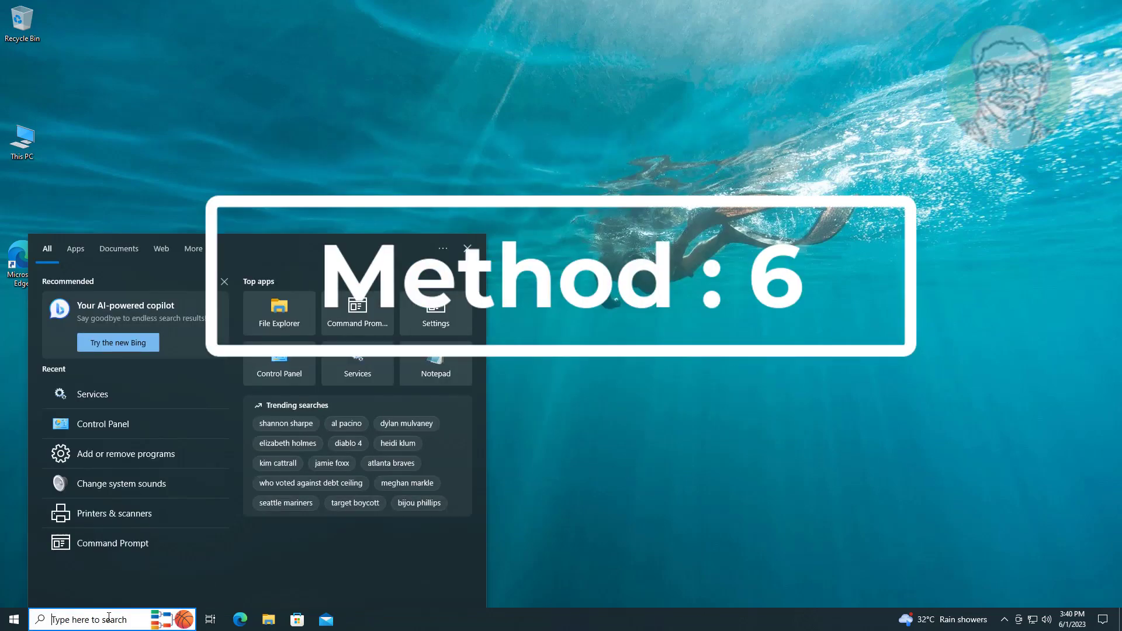
text(cmd)
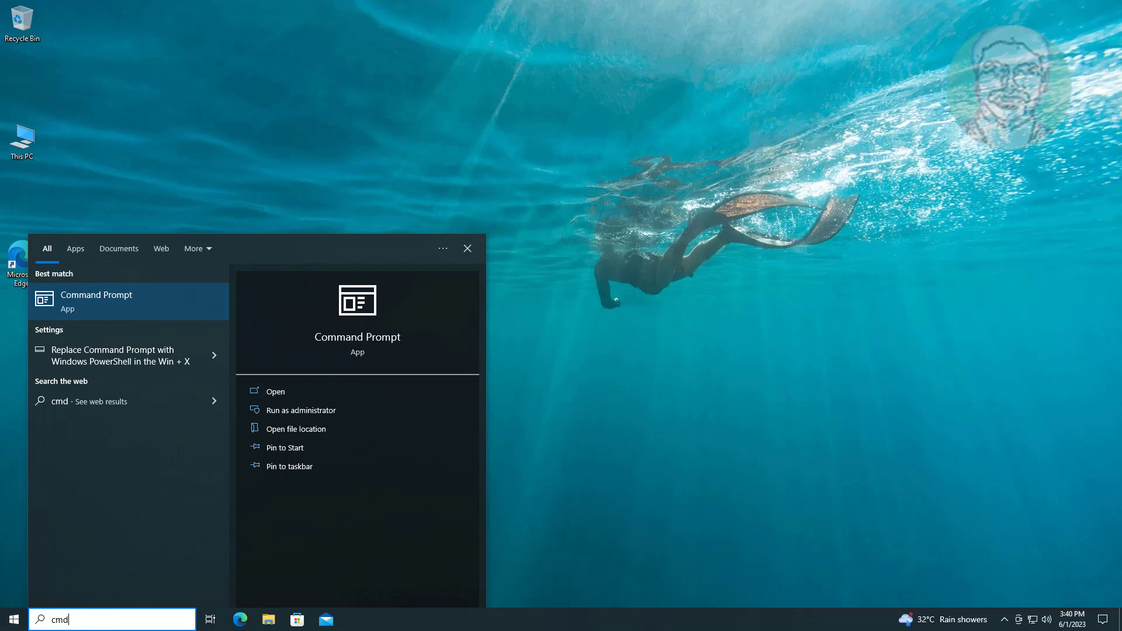
right_click(135, 300)
click(180, 316)
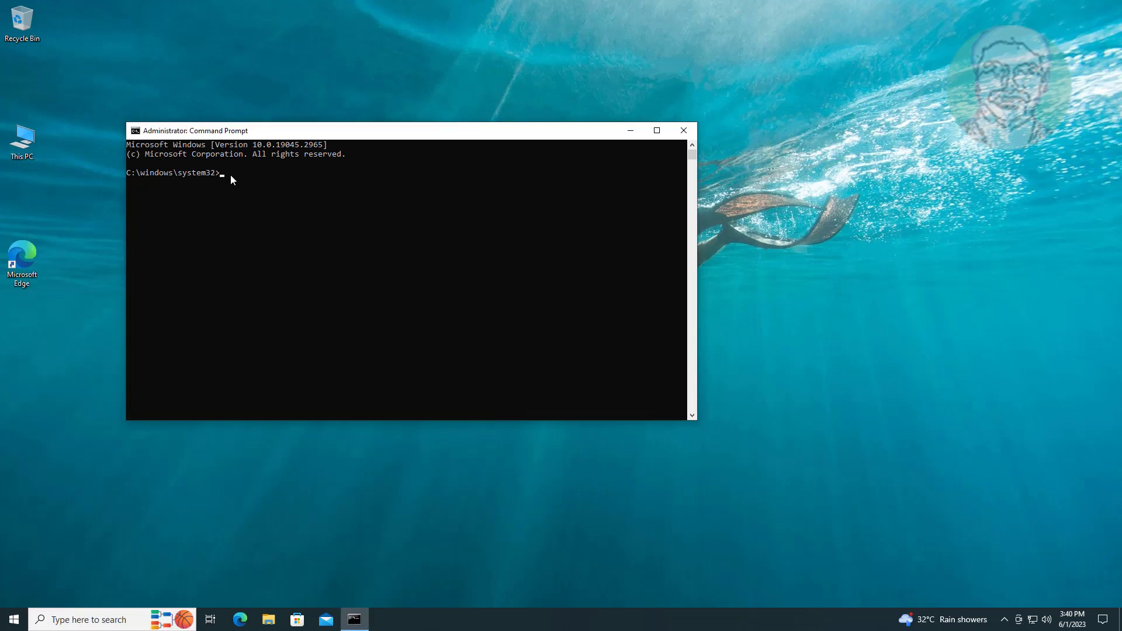
- Set hostednetwork mode=allow with new SSID and key, then attempt netsh wlan start hostednetwork
key(ctrl+v)
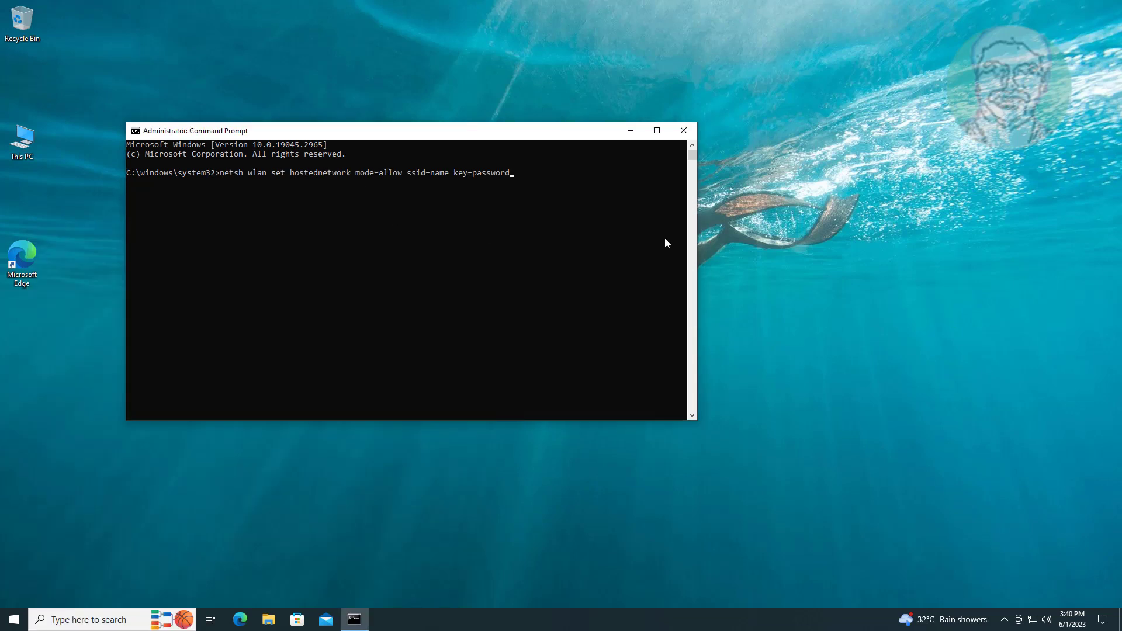
key(Return)
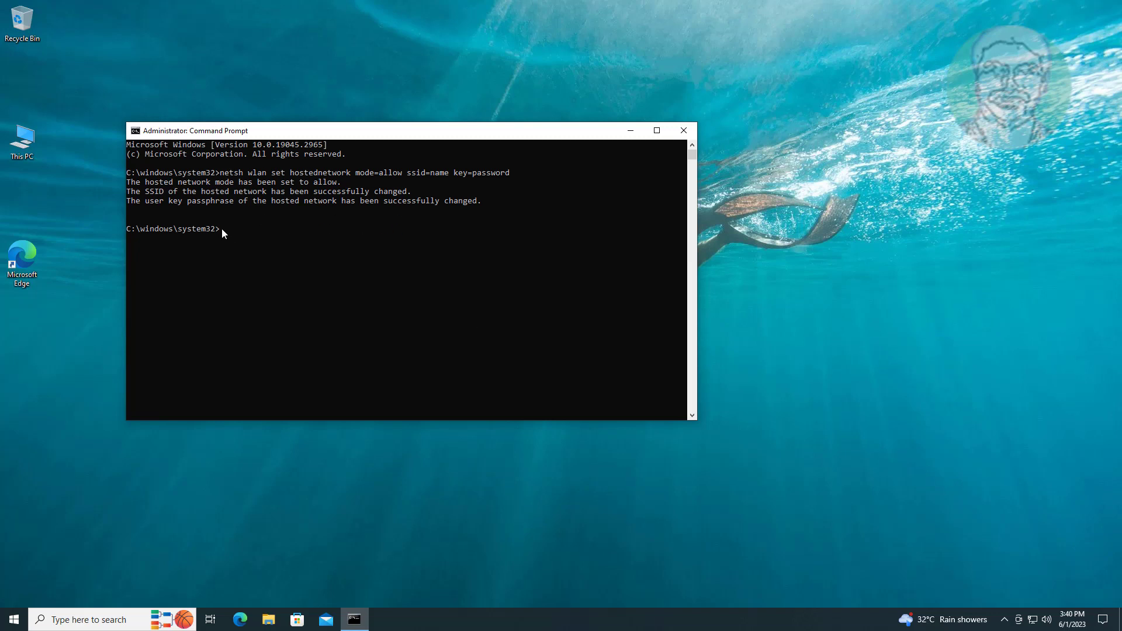
text(netsh wlan start hostednetwork)
key(Return)
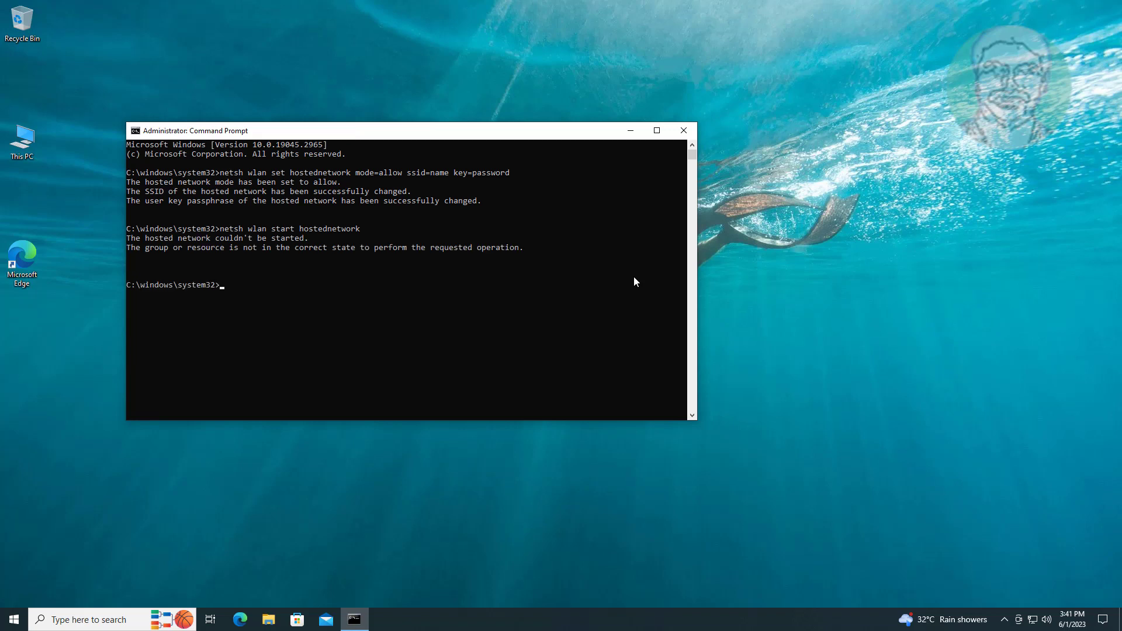
text(exit)
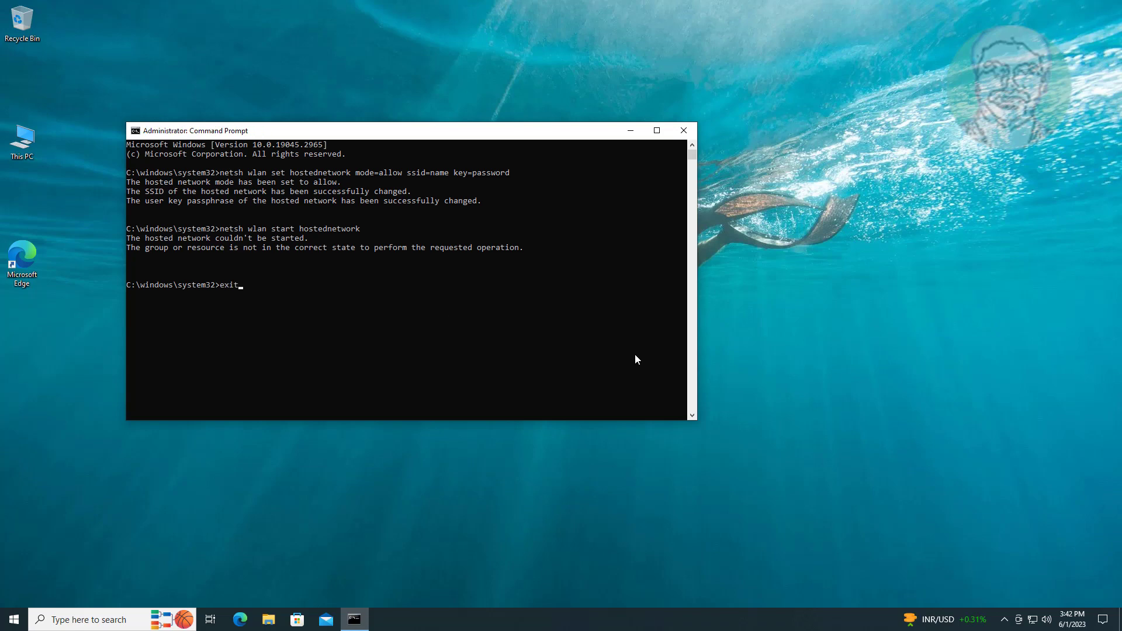